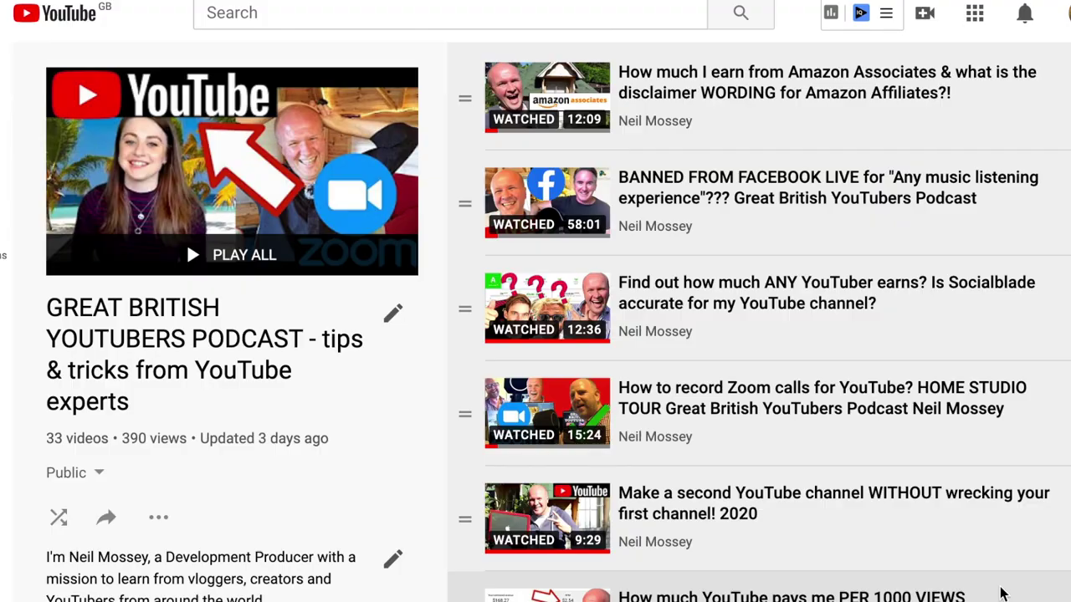
- Scroll down through the GREAT BRITISH YOUTUBERS PODCAST playlist of watched videos
scroll(1001, 594, "down", 6)
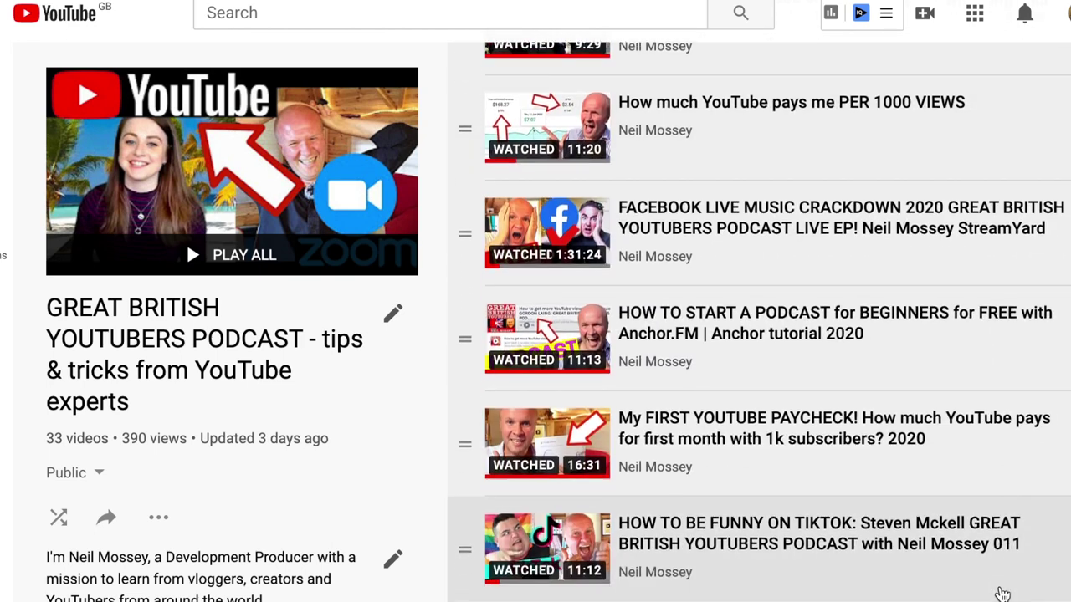
scroll(1002, 594, "down", 3)
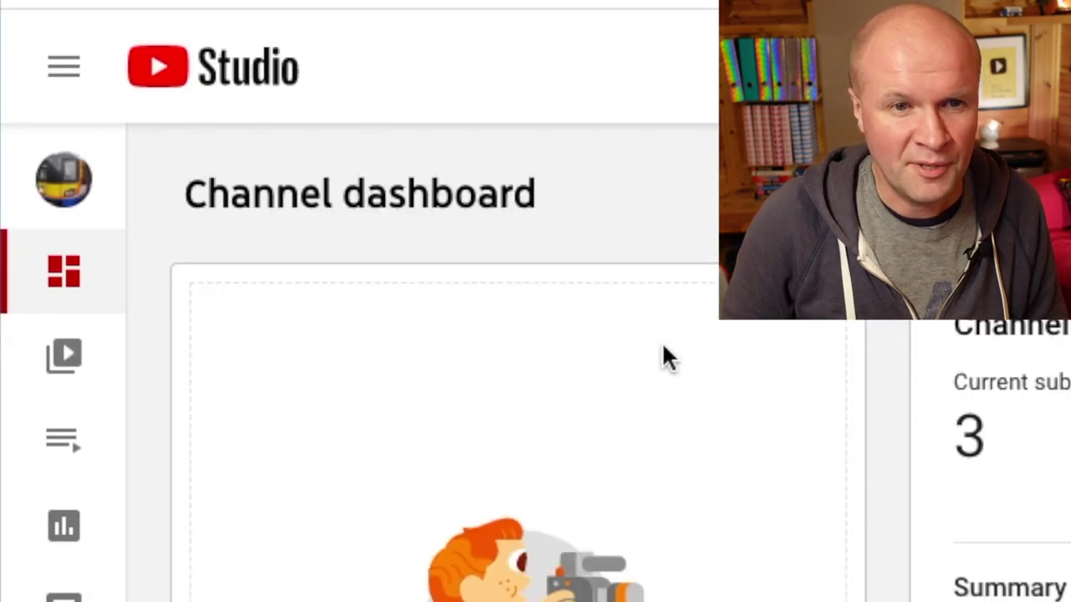
- Expand the Studio sidebar and go to the Customisation page for Neilnypops Trains and Stops
left_click(65, 84)
scroll(514, 200, "down", 1)
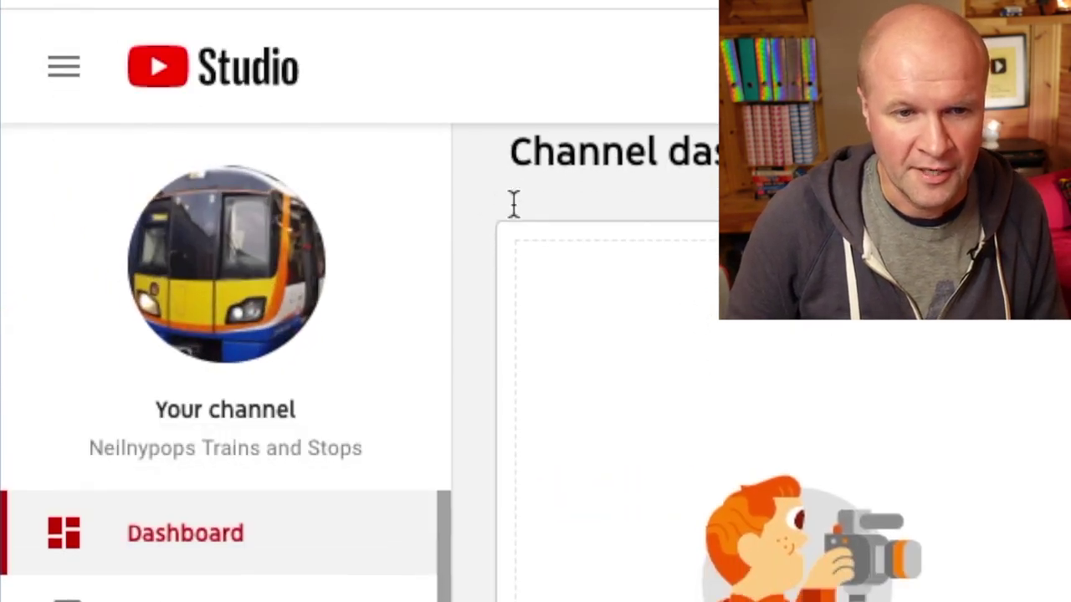
scroll(155, 295, "down", 1)
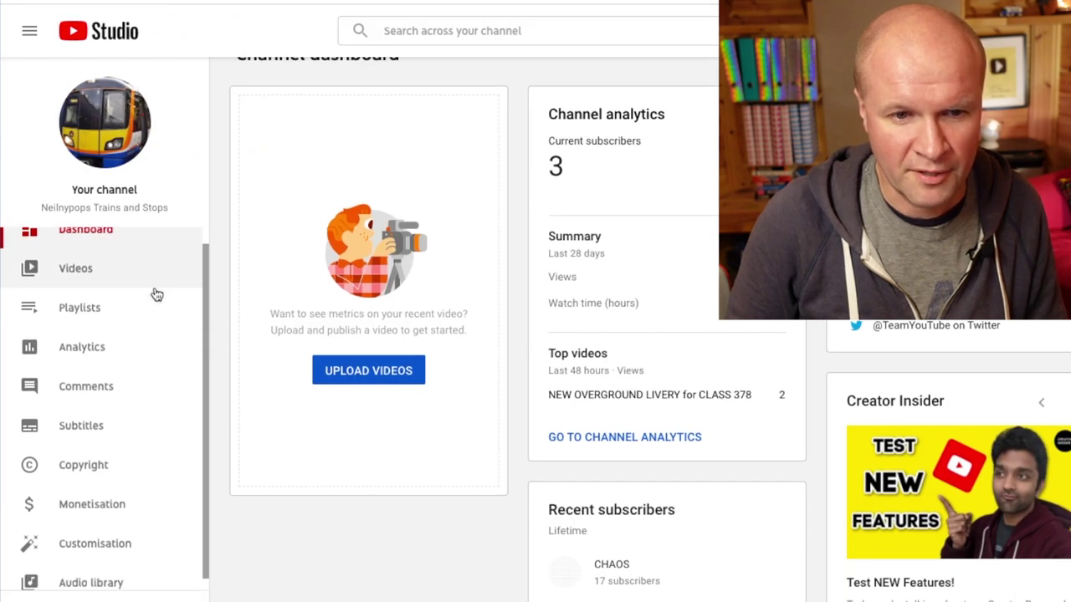
scroll(155, 295, "up", 1)
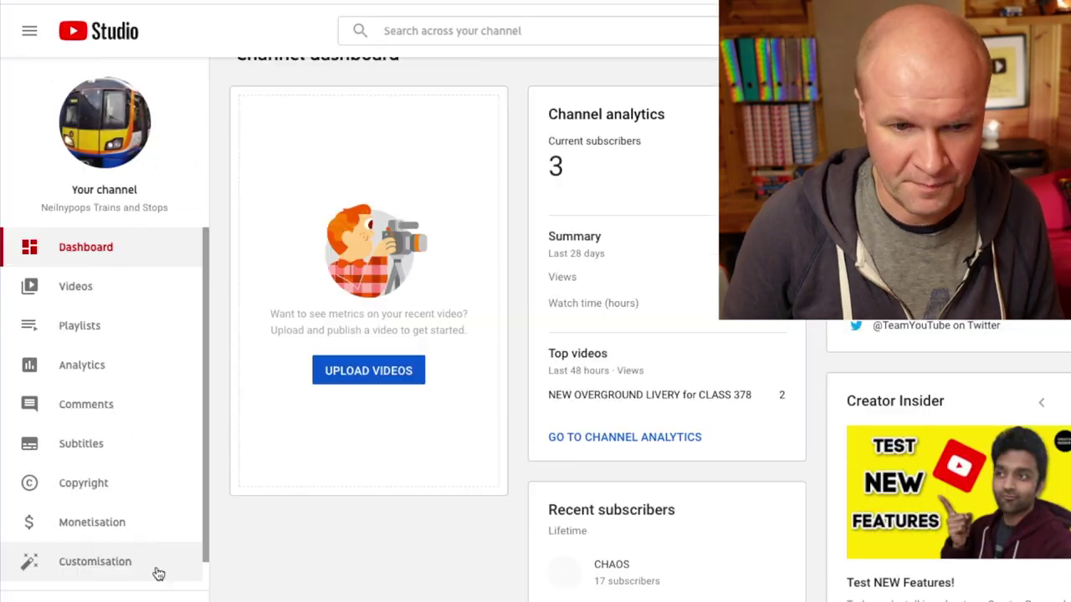
left_click(159, 574)
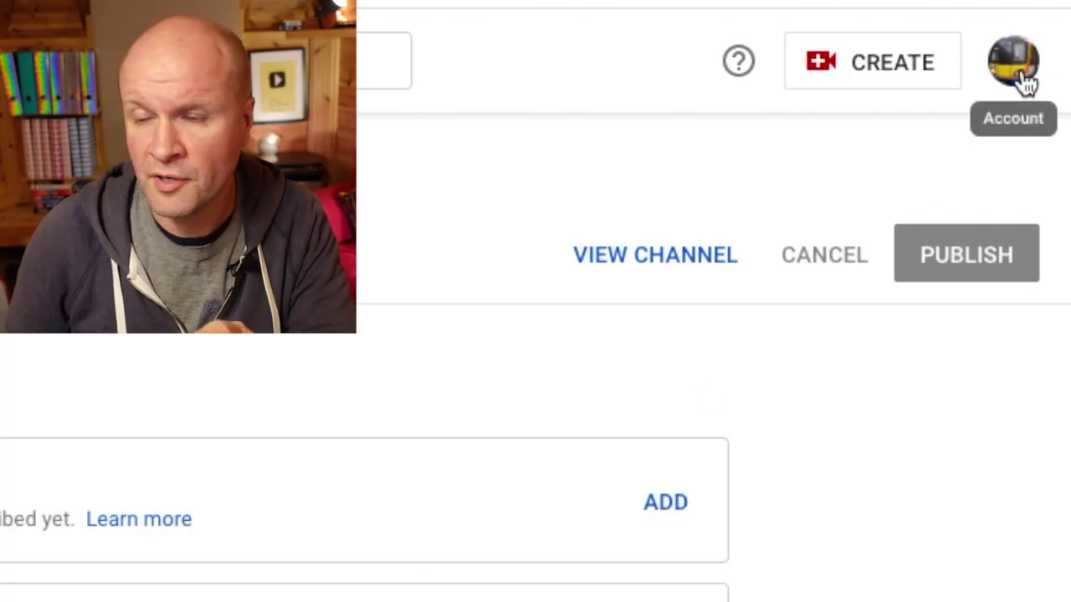
left_click(1023, 79)
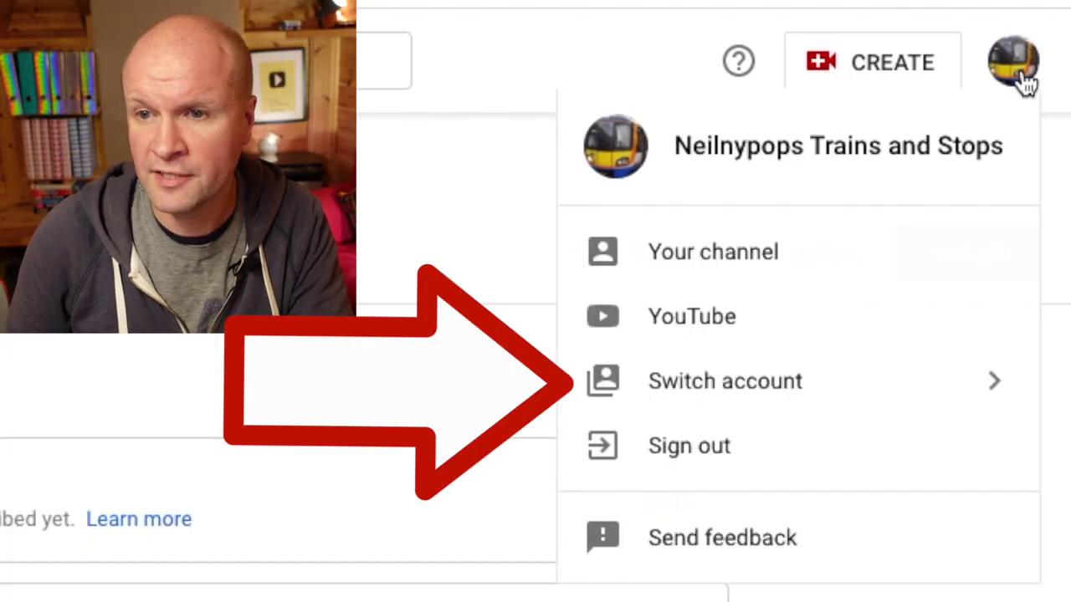
left_click(805, 389)
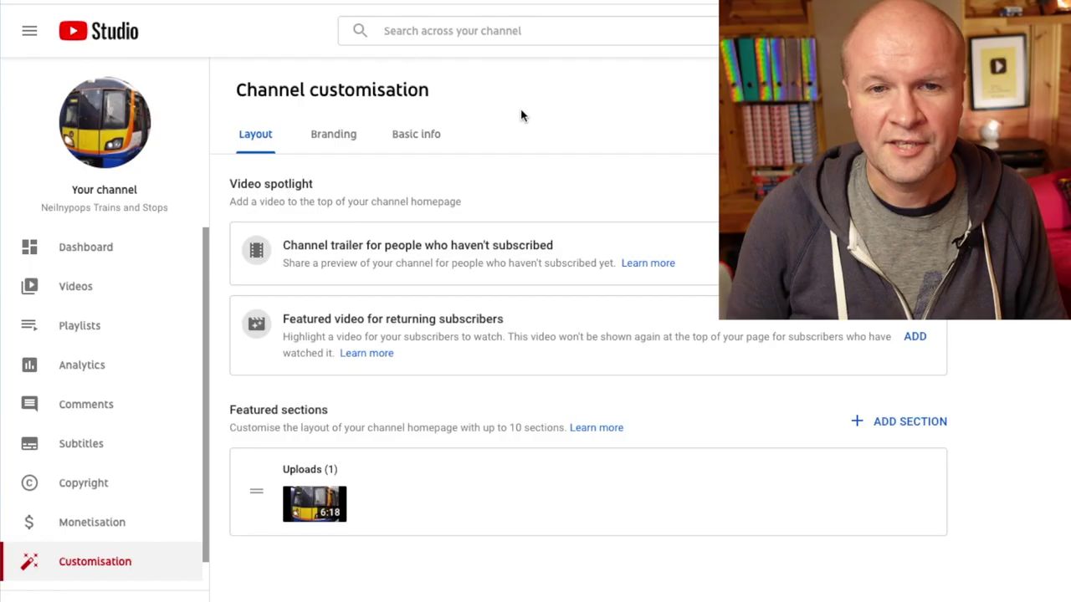
left_click(873, 326)
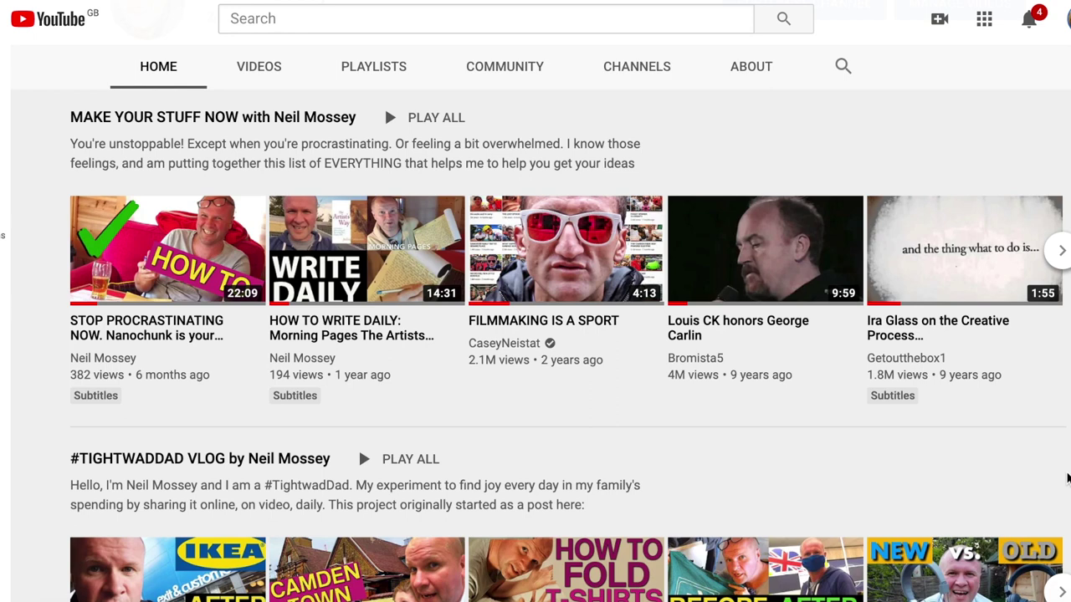
- Move from the Branding tab to the Basic info tab of channel customisation
scroll(384, 167, "up", 2)
scroll(1068, 478, "up", 12)
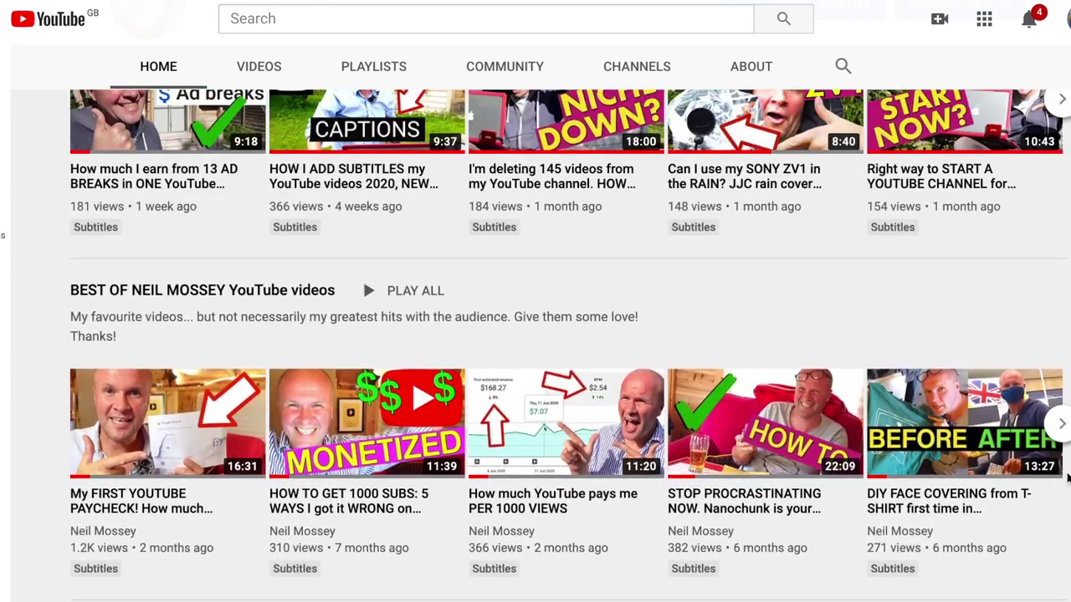
scroll(1067, 478, "up", 1)
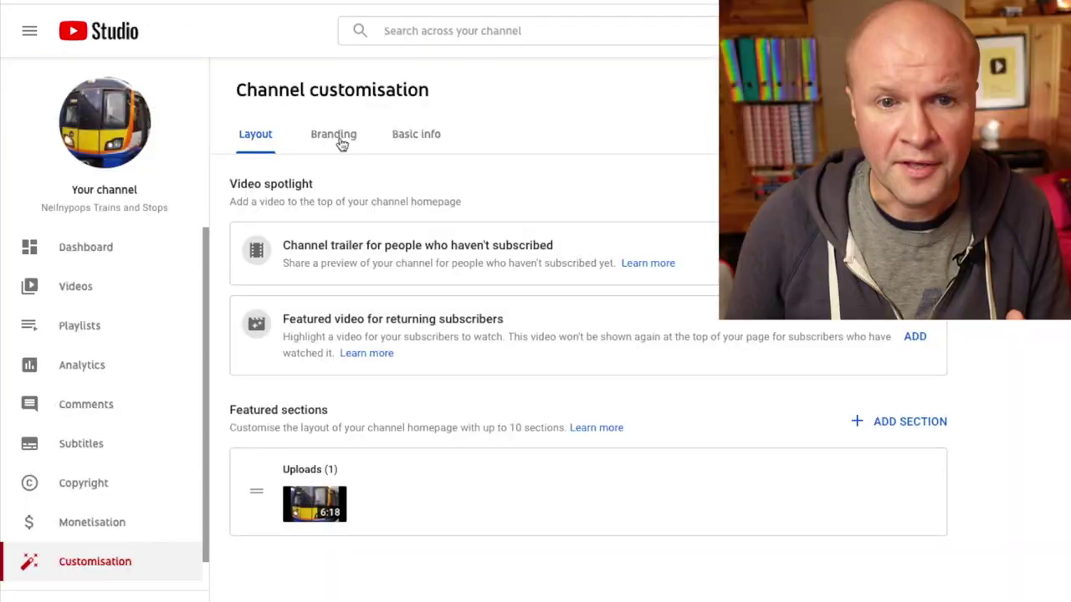
left_click(341, 141)
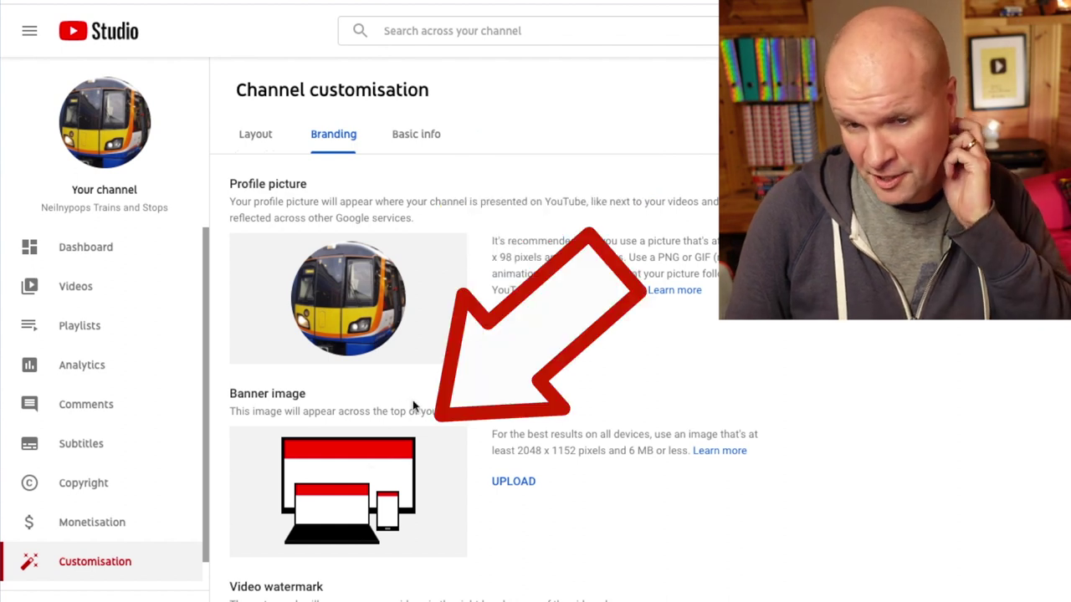
scroll(413, 400, "down", 1)
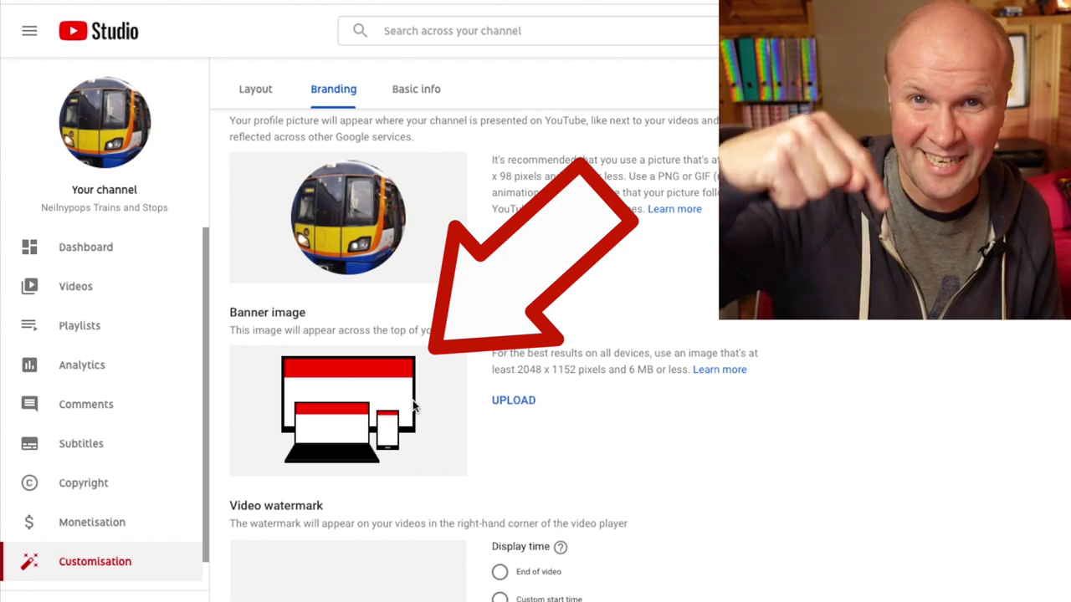
left_click(435, 90)
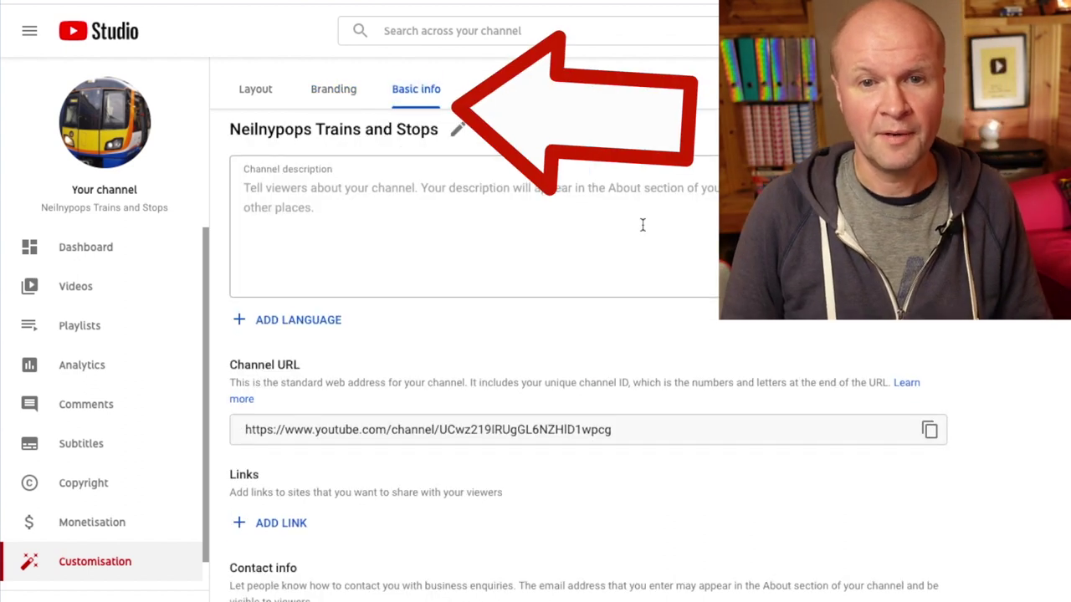
scroll(641, 225, "up", 1)
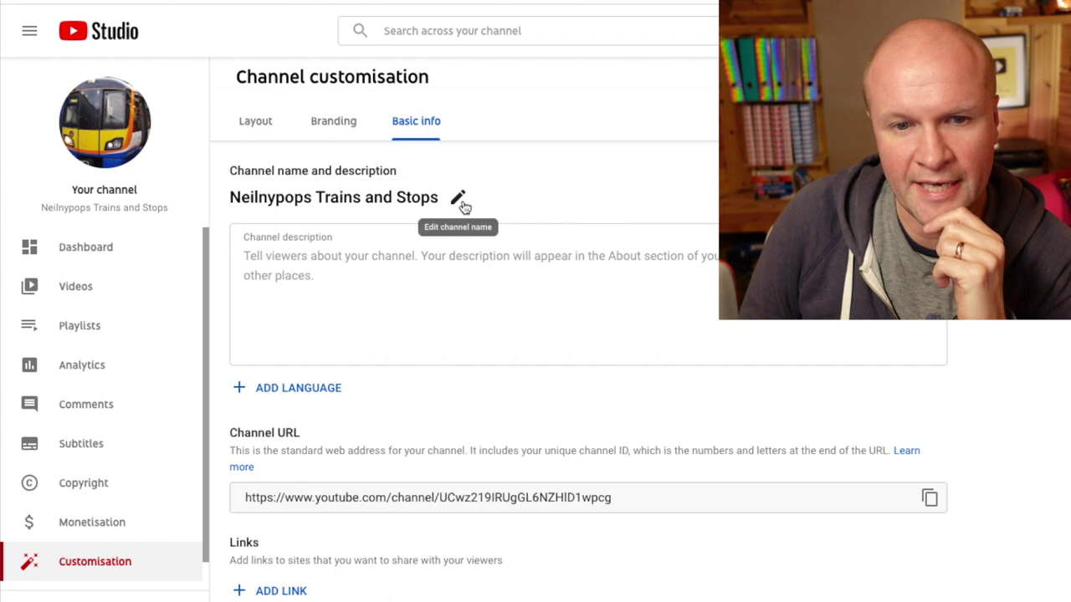
- Add the walks-and-travels-by-train-and-bus description and rename the channel 'Trains and Stops with Neilnypops'
left_click(389, 271)
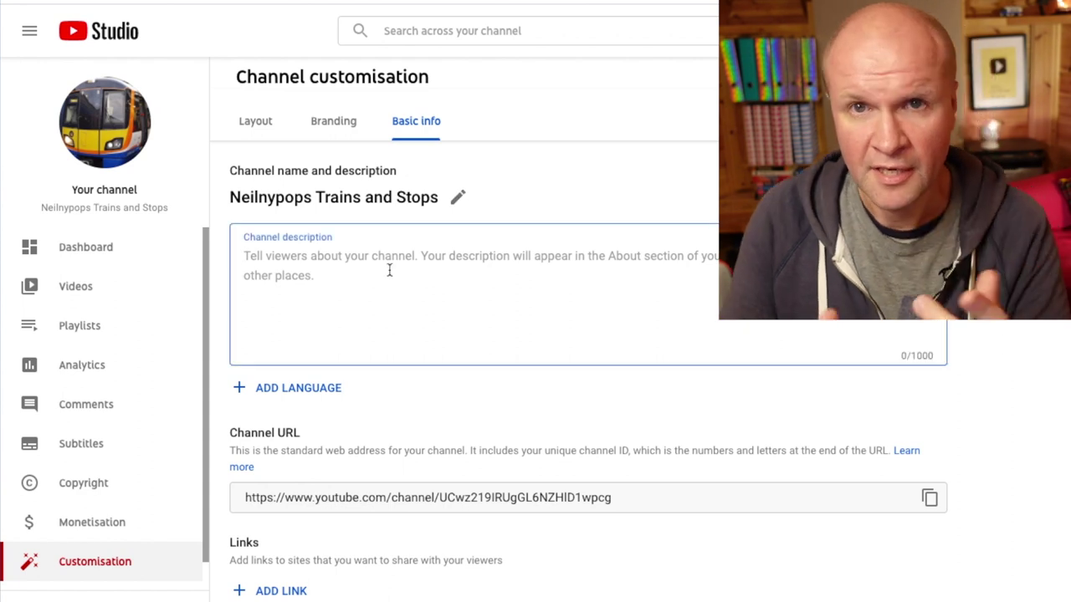
type("My channel where ")
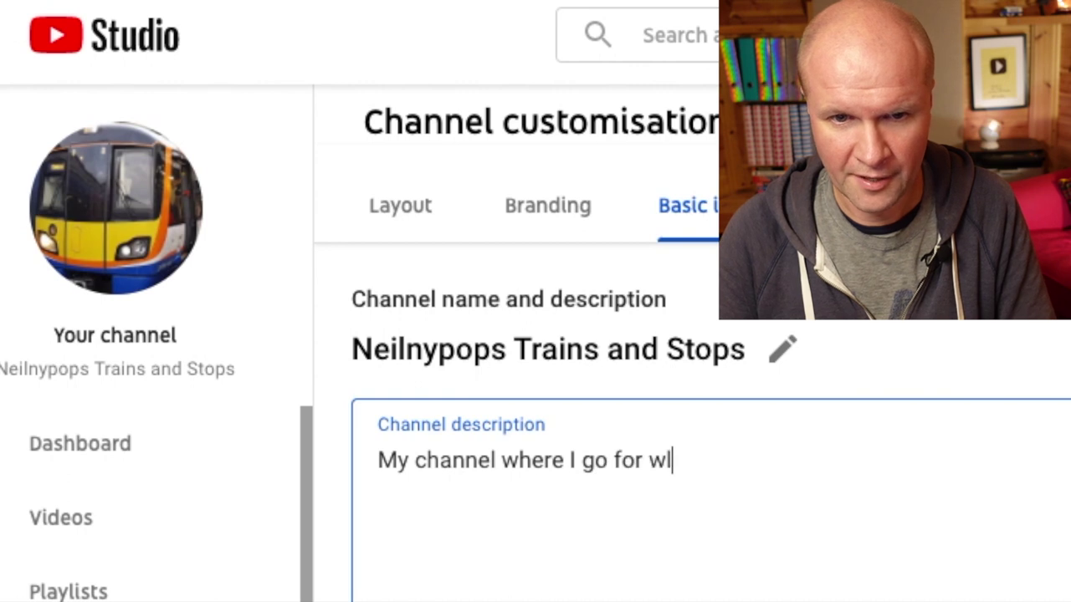
type("I go for walks and travels by train, bus and other.")
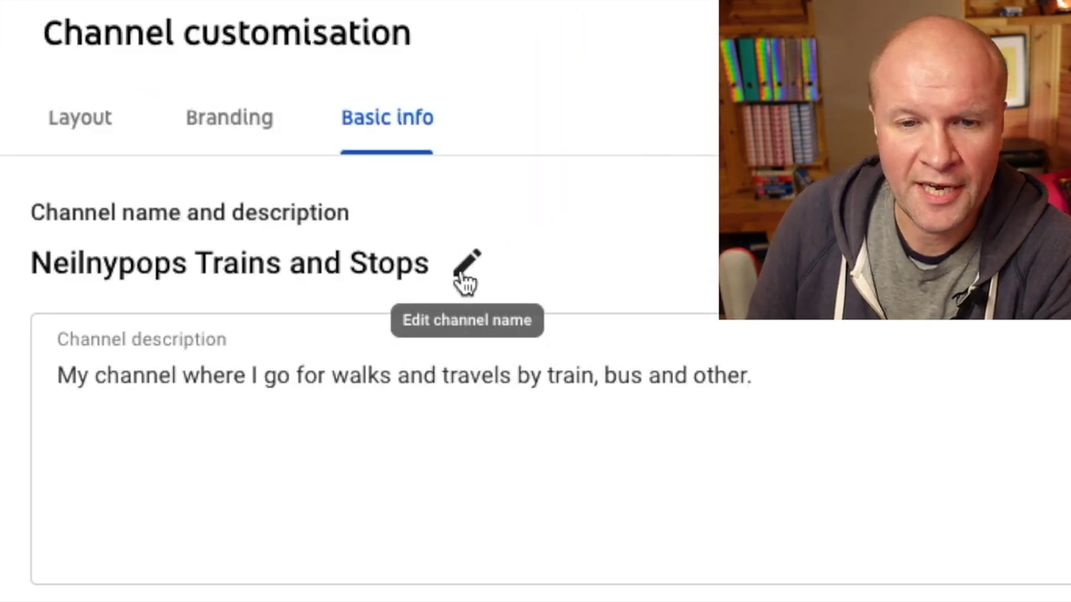
left_click(464, 281)
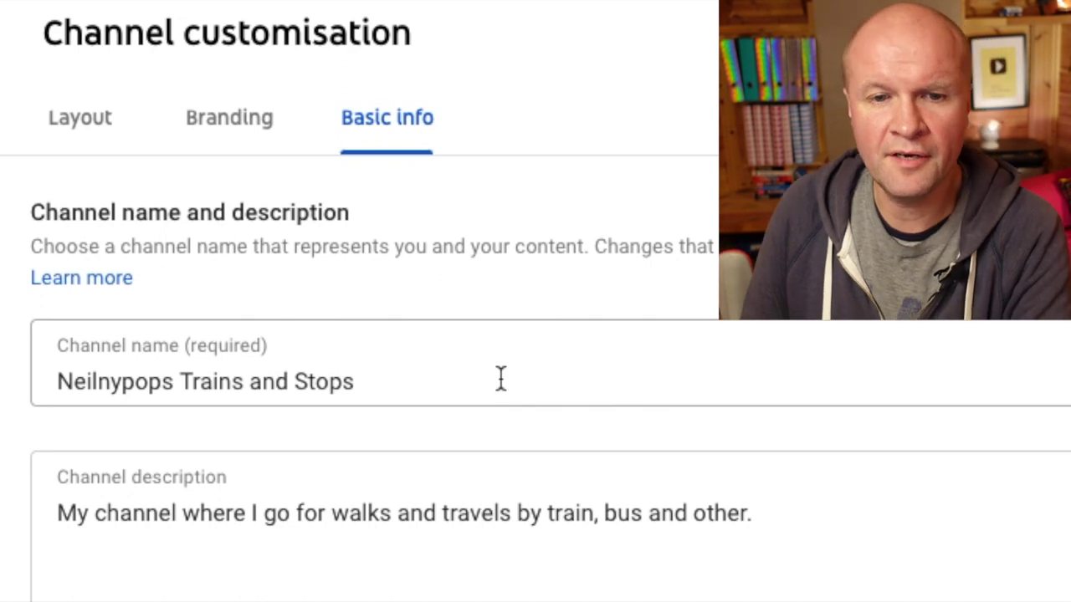
left_click(411, 368)
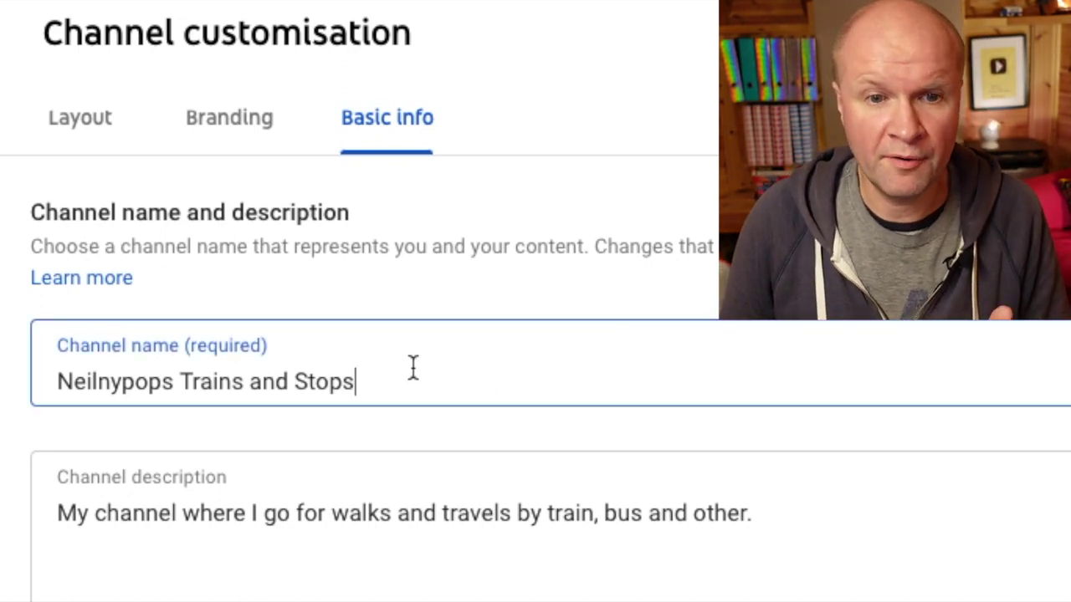
double_click(131, 379)
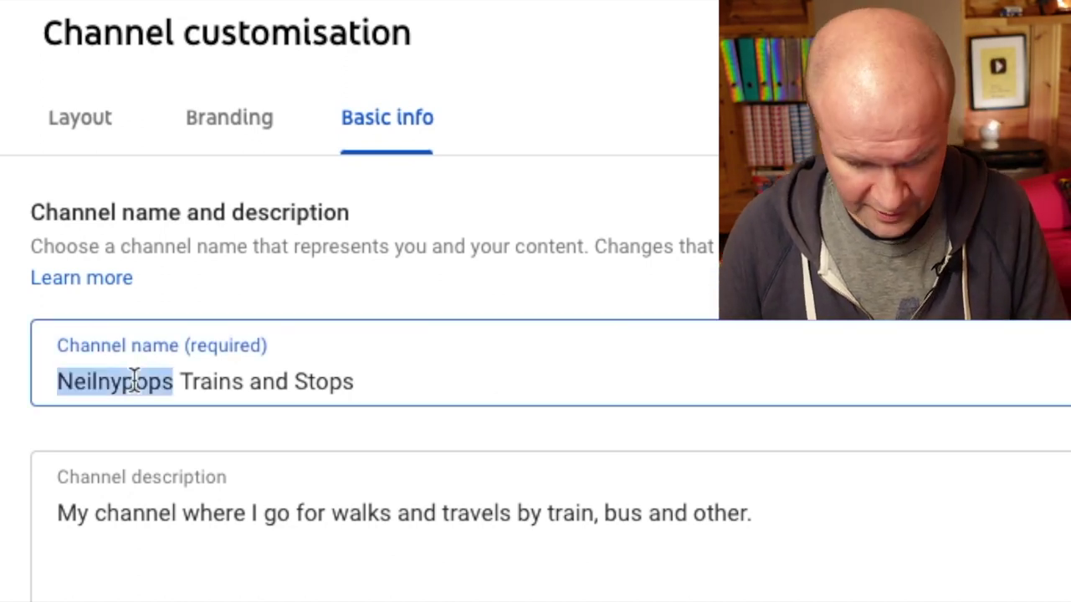
key("BackSpace")
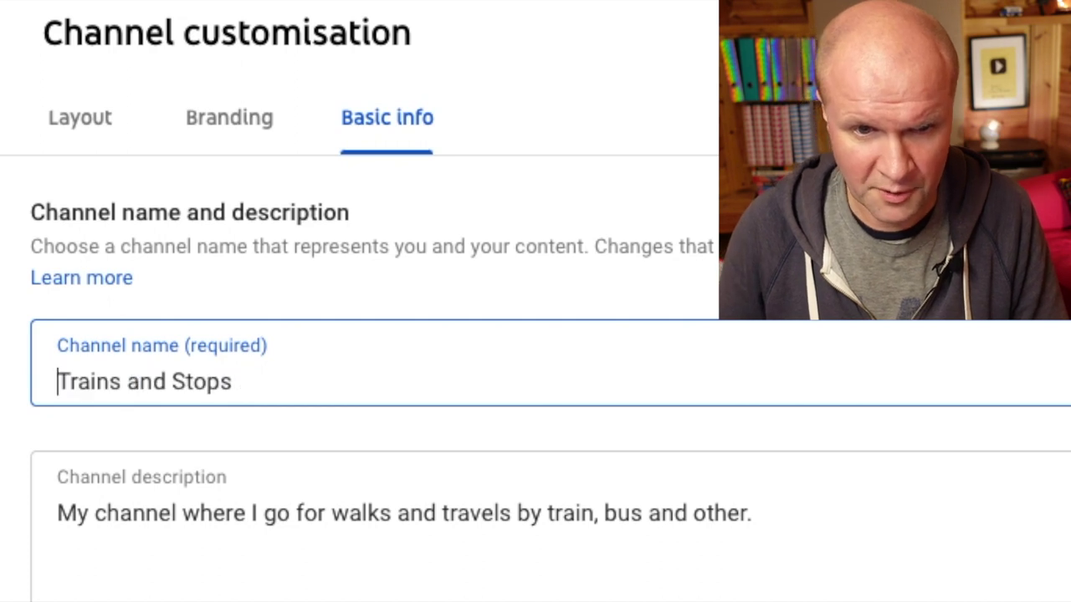
key("Right")
key("Right")
key("Right")
key("End")
type("with Neilnypops")
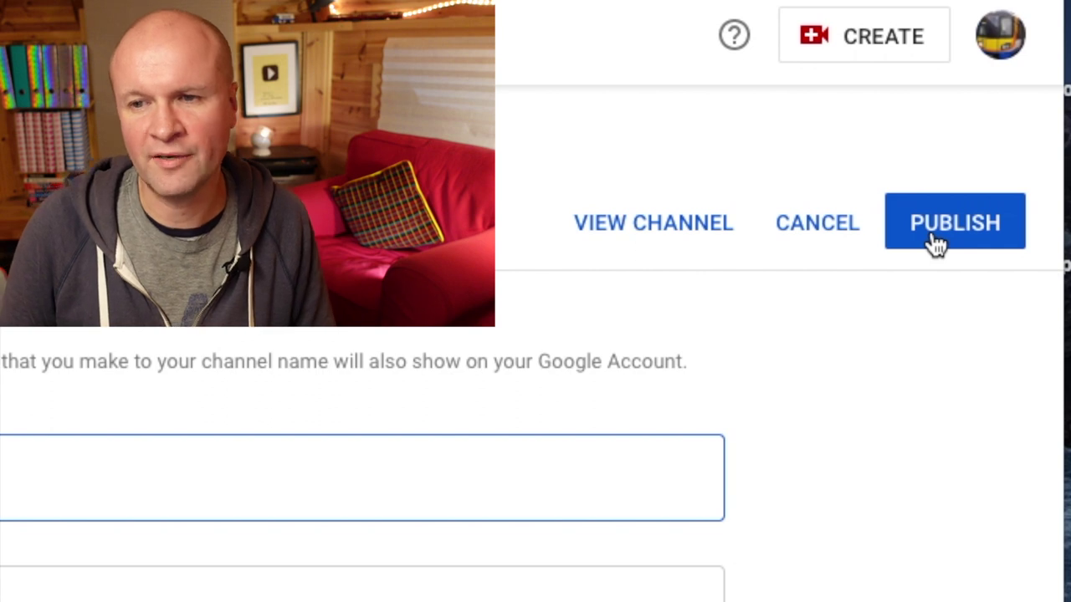
- Publish the 'Trains and Stops with Neilnypops' name and new description
left_click(933, 235)
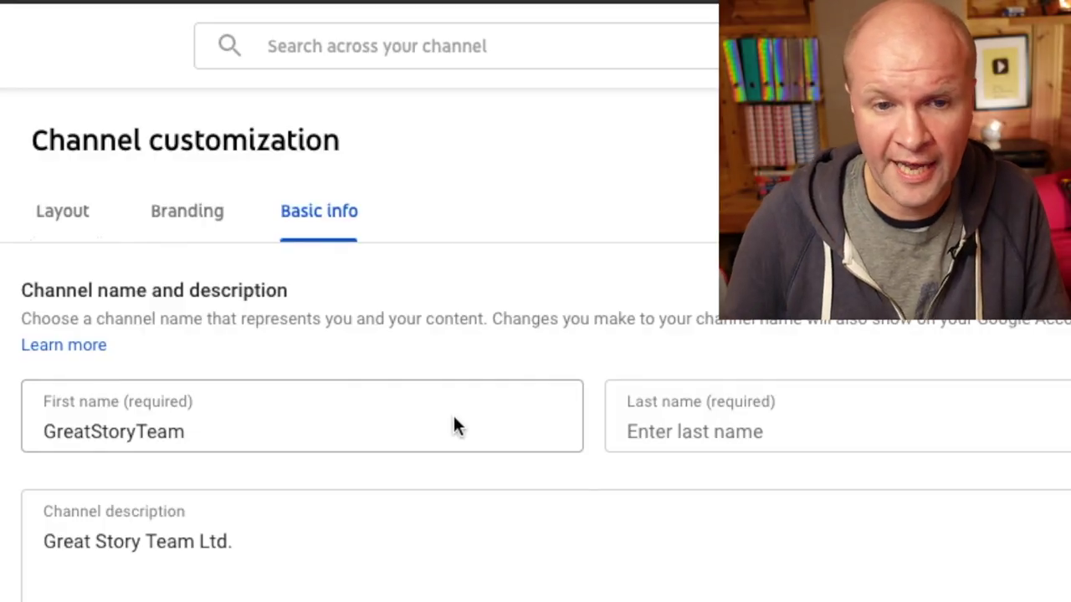
left_click(681, 406)
type("with Neil Mossey")
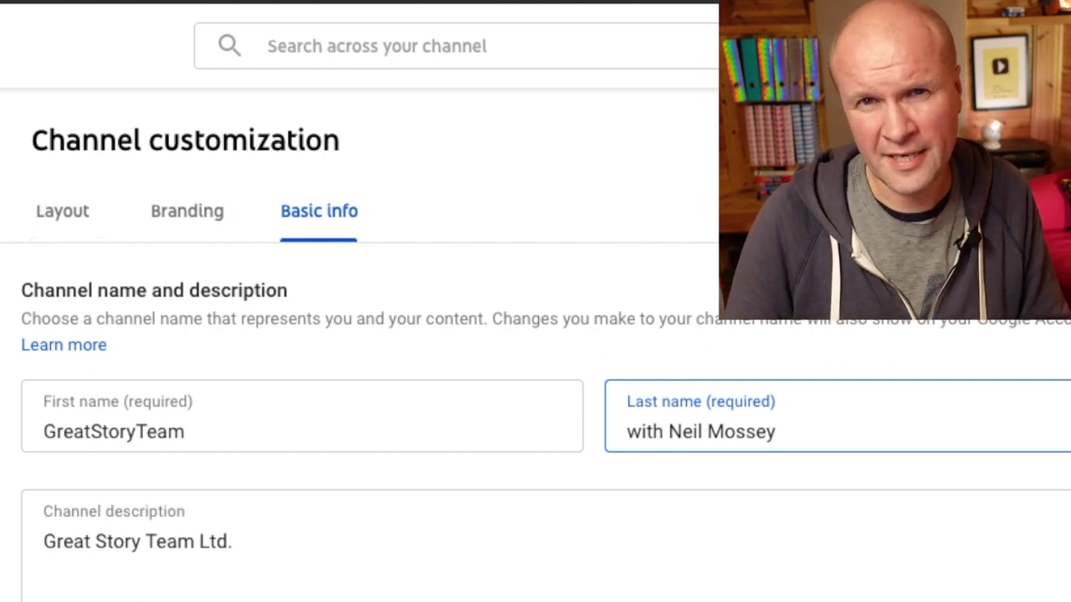
key("BackSpace")
key("BackSpace")
key("BackSpace")
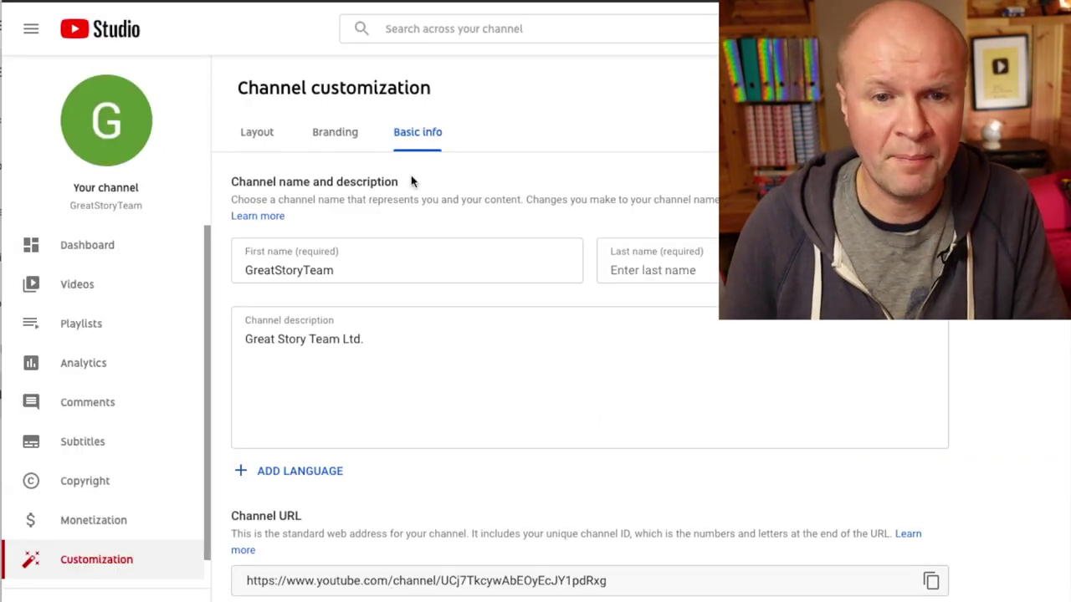
- Follow the 'Change your channel name' and Brand Account help articles to the account_advanced settings
left_click(273, 219)
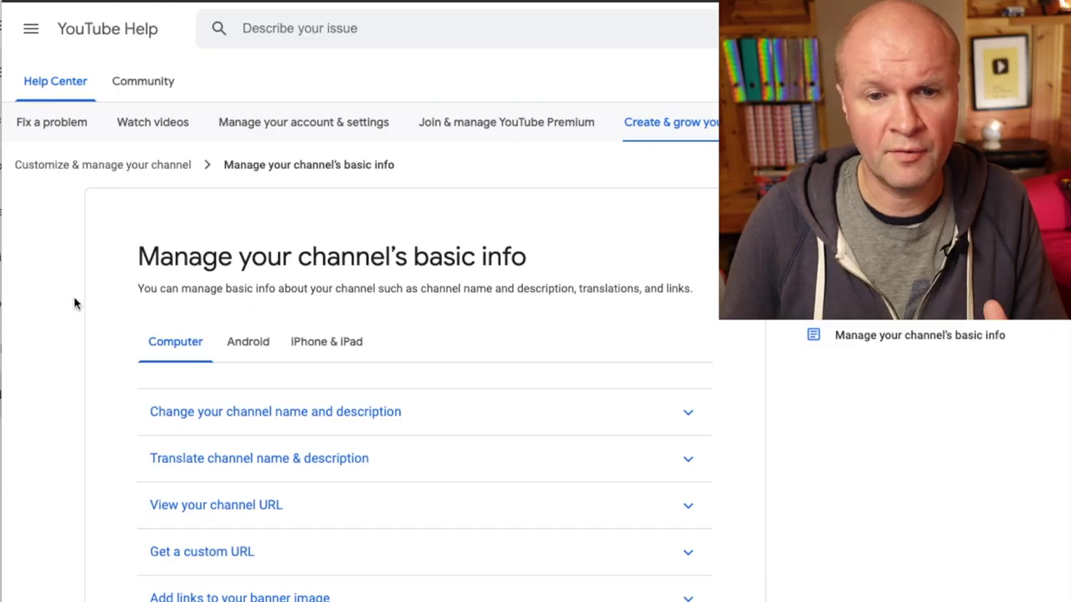
scroll(74, 296, "down", 2)
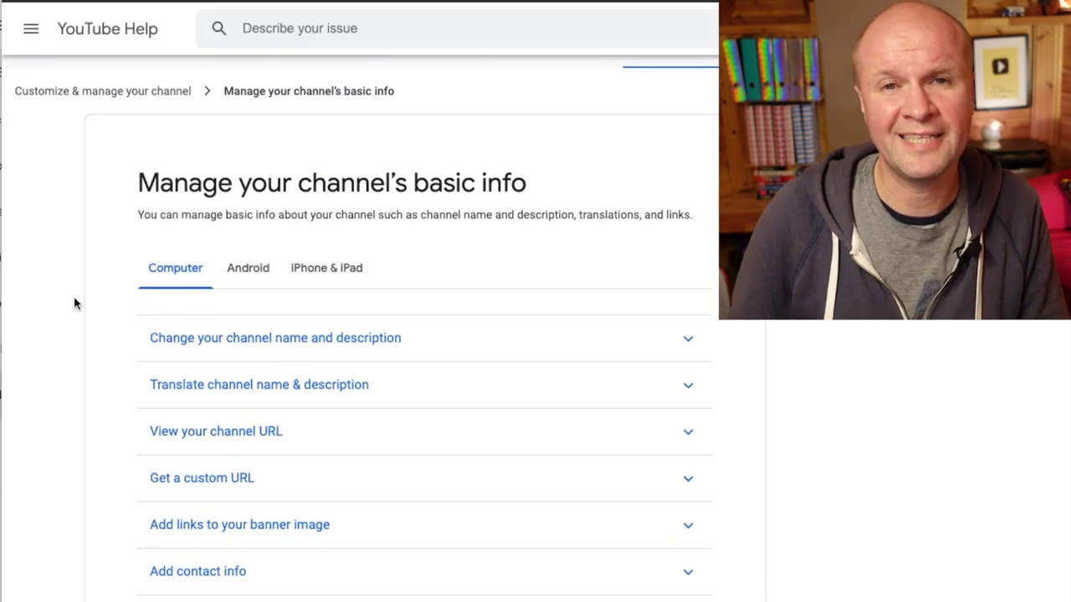
left_click(661, 338)
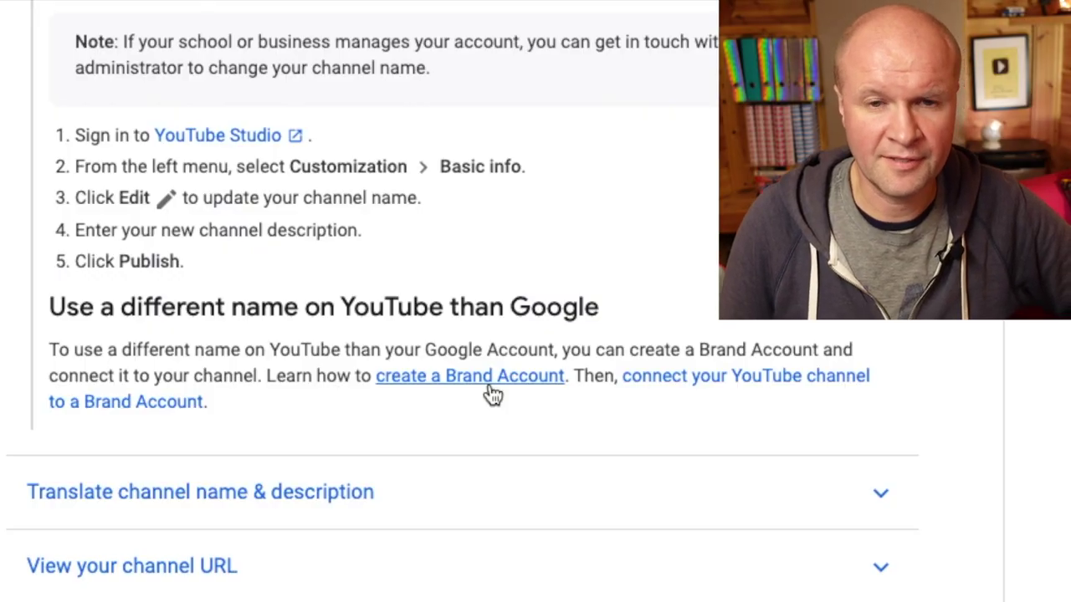
left_click(492, 393)
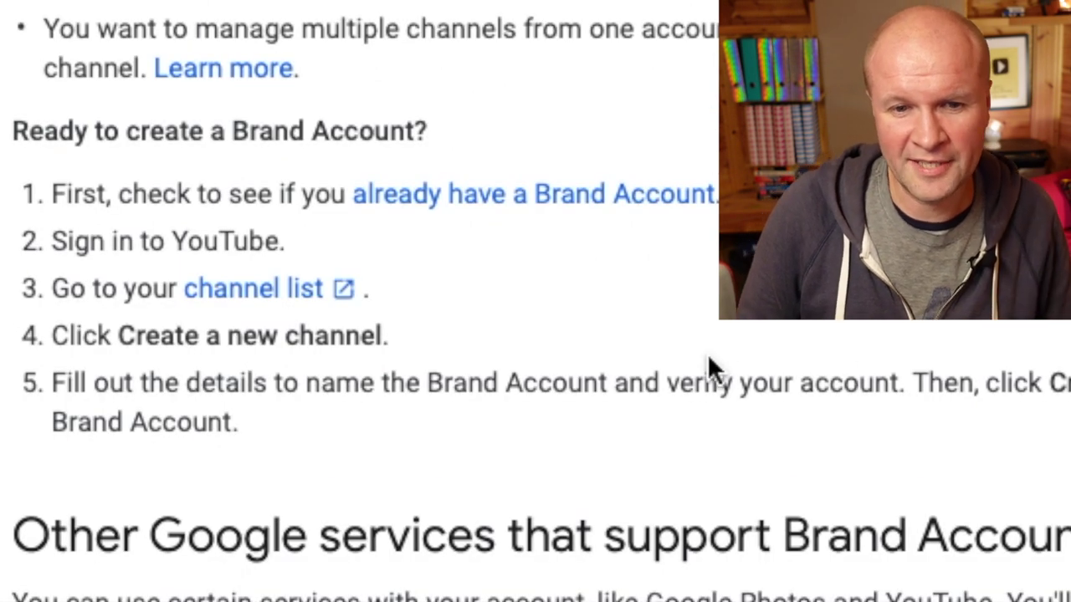
left_click(569, 215)
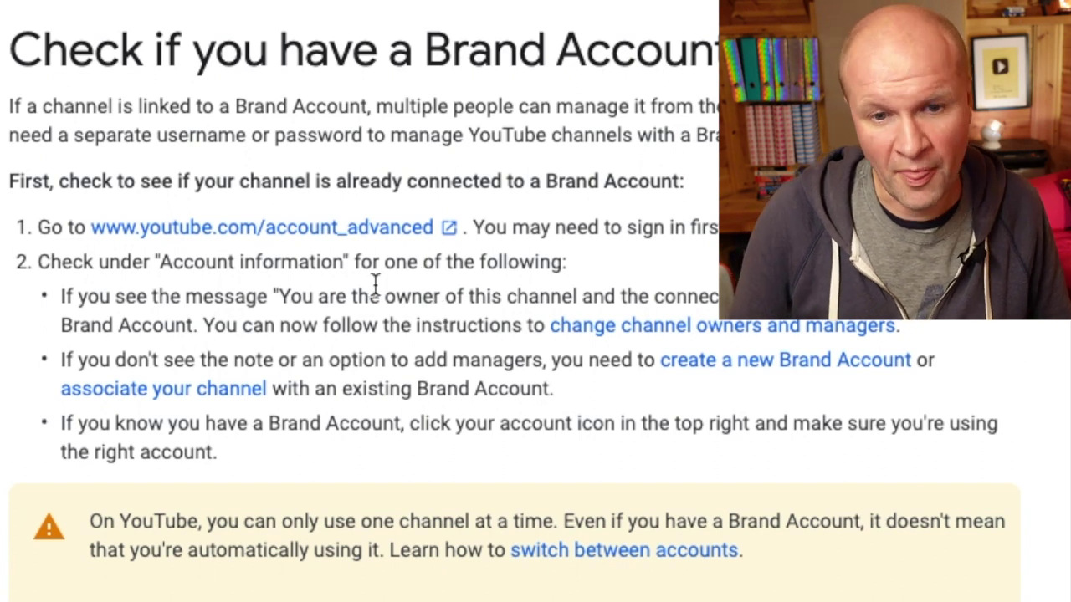
left_click(379, 239)
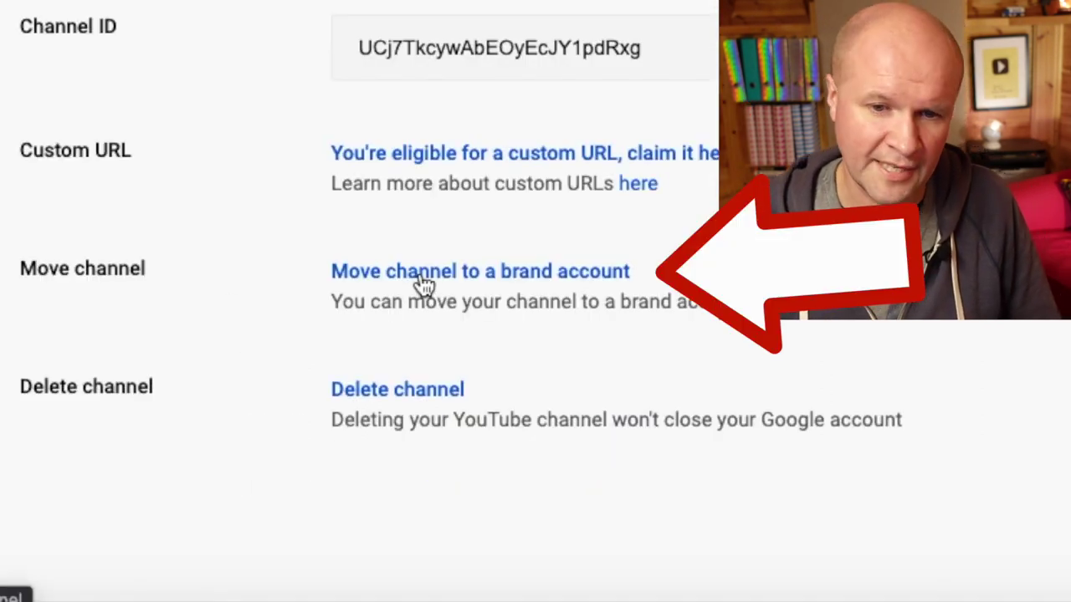
- Choose 'Move channel to a brand account', then open the account's channel list
left_click(424, 284)
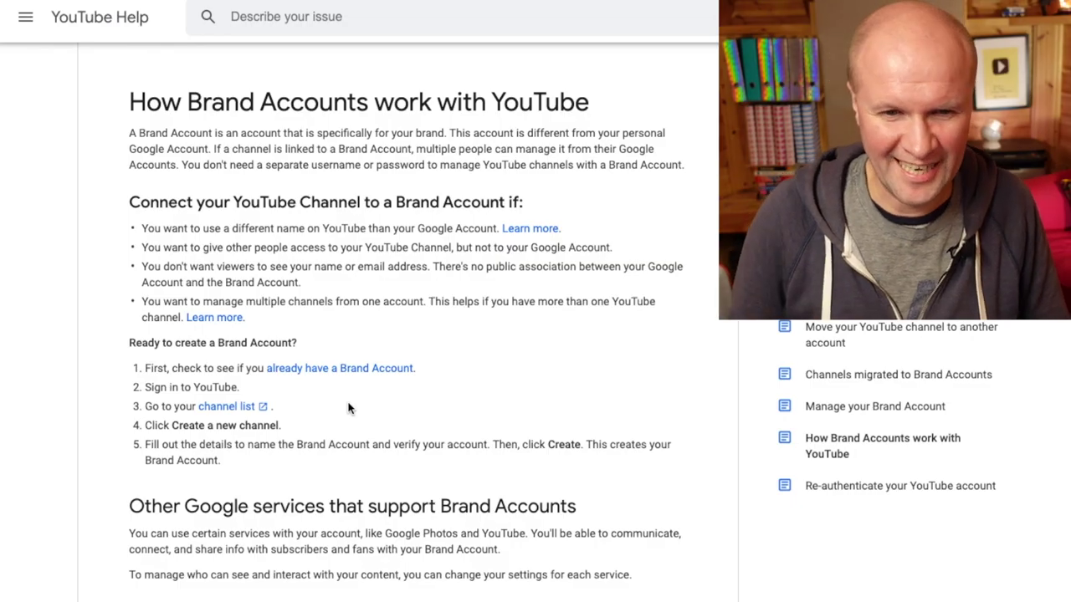
left_click(276, 224)
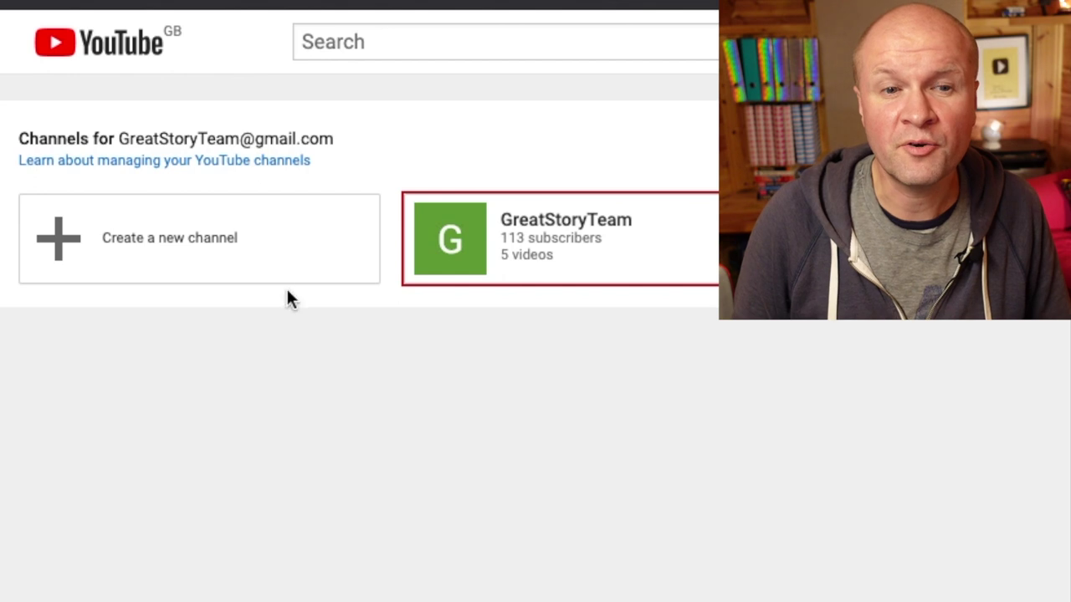
- Create a new channel with the Brand Account name 'Great Story Team'
left_click(259, 265)
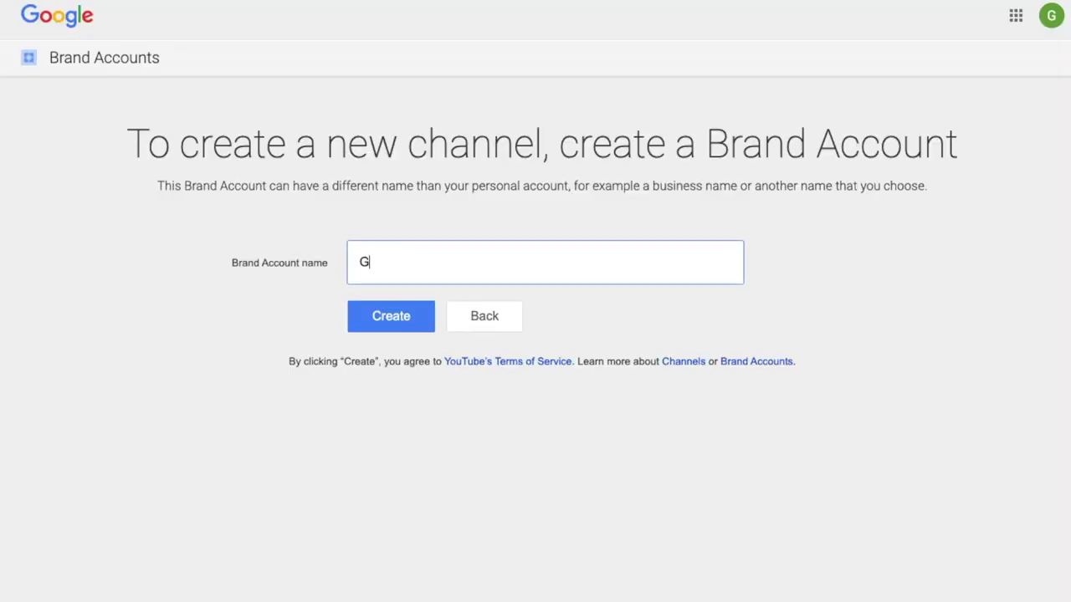
type("Story Team")
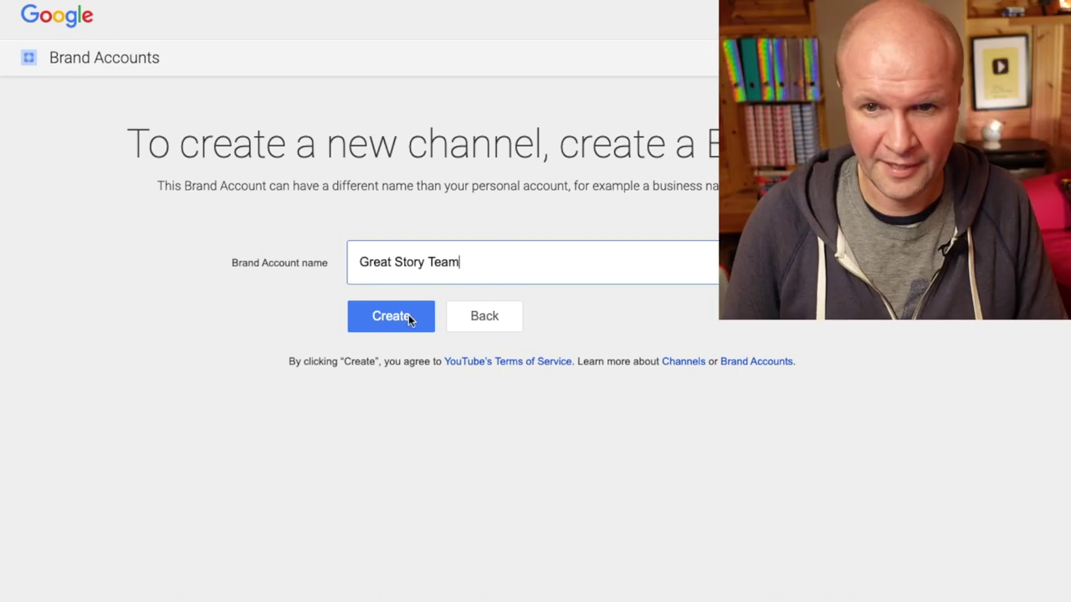
left_click(409, 315)
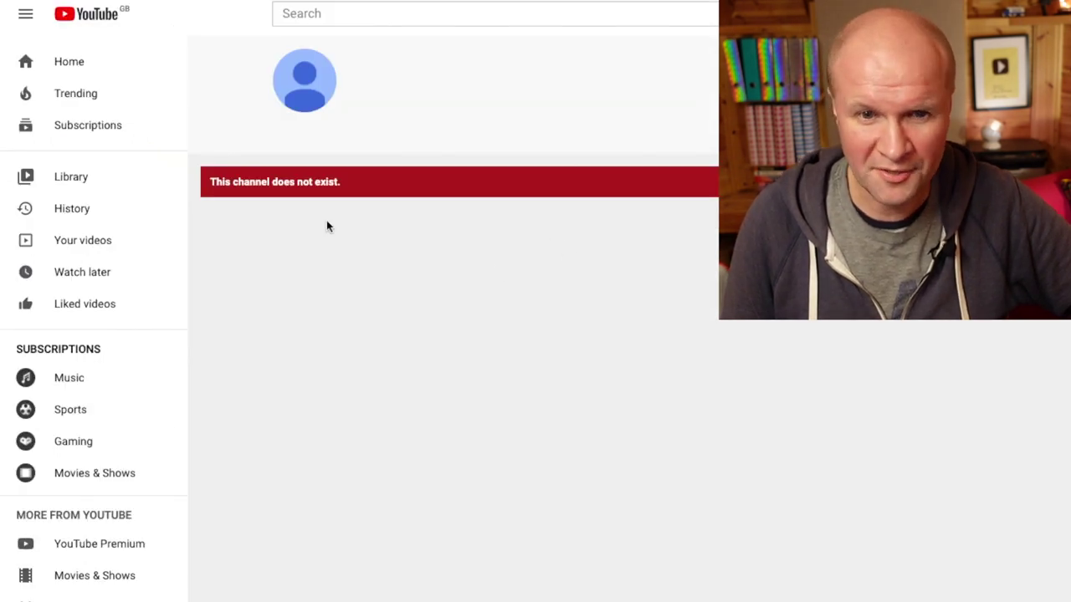
- Switch accounts from the avatar menu and choose GreatStoryTeam under 'Use YouTube as...'
left_click(1051, 23)
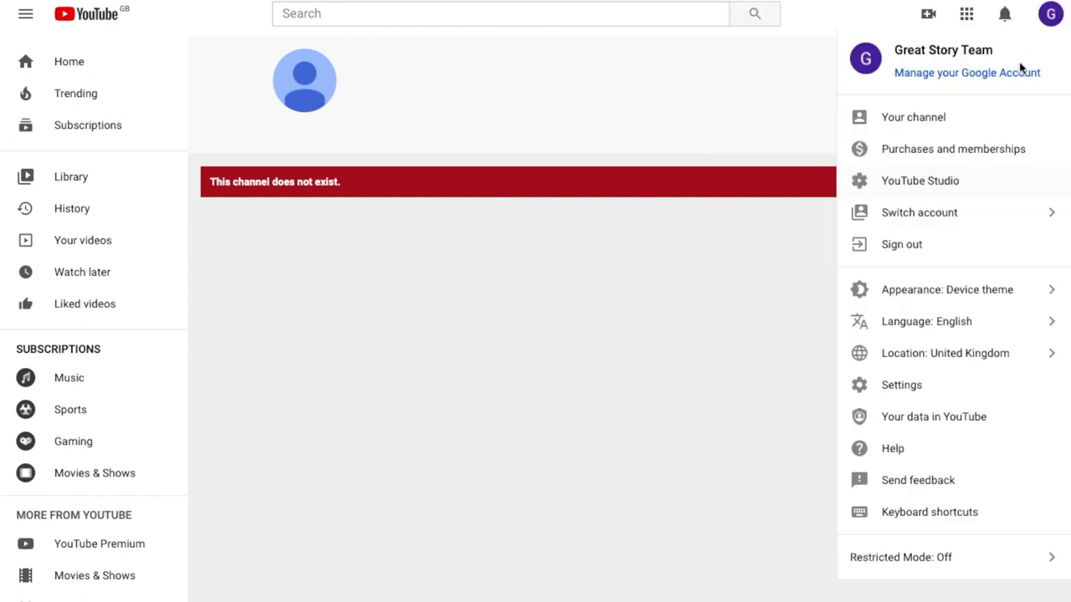
left_click(980, 124)
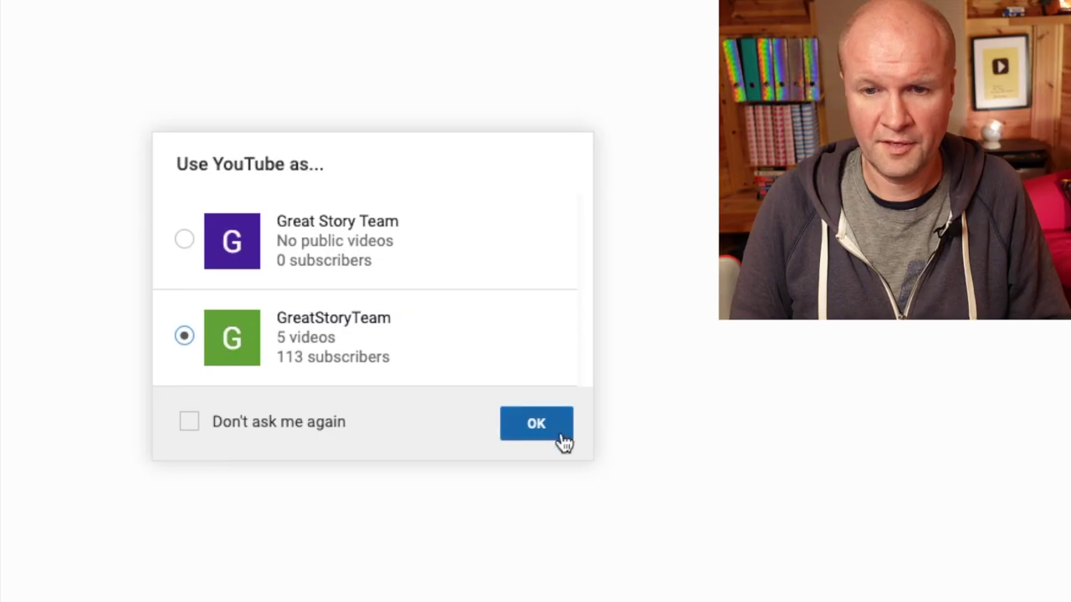
left_click(536, 424)
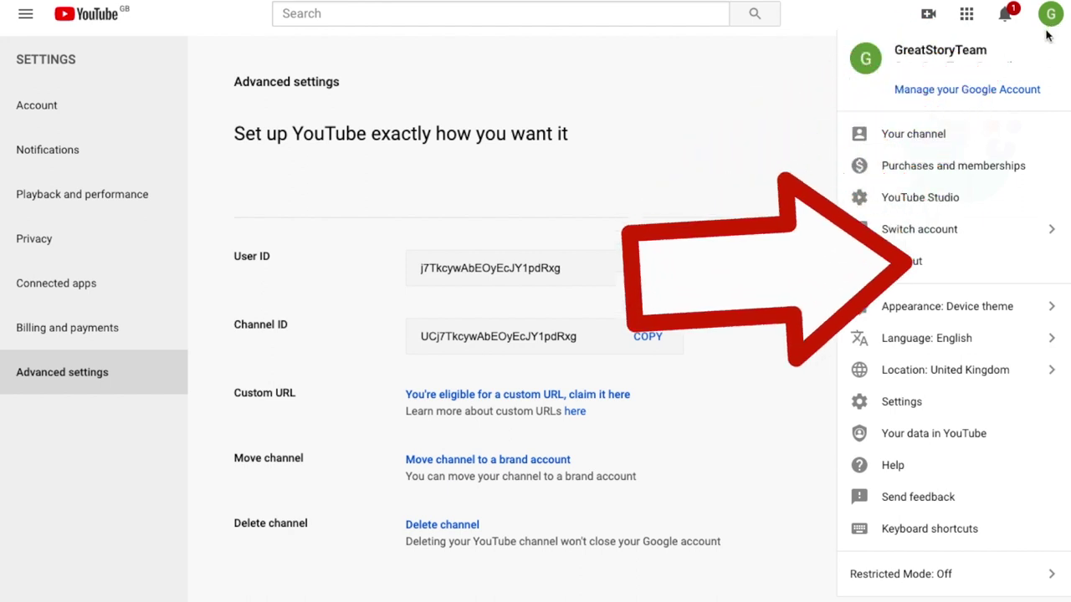
- Go through Settings > Advanced settings to the 'Move channel to a brand account' page
left_click(956, 411)
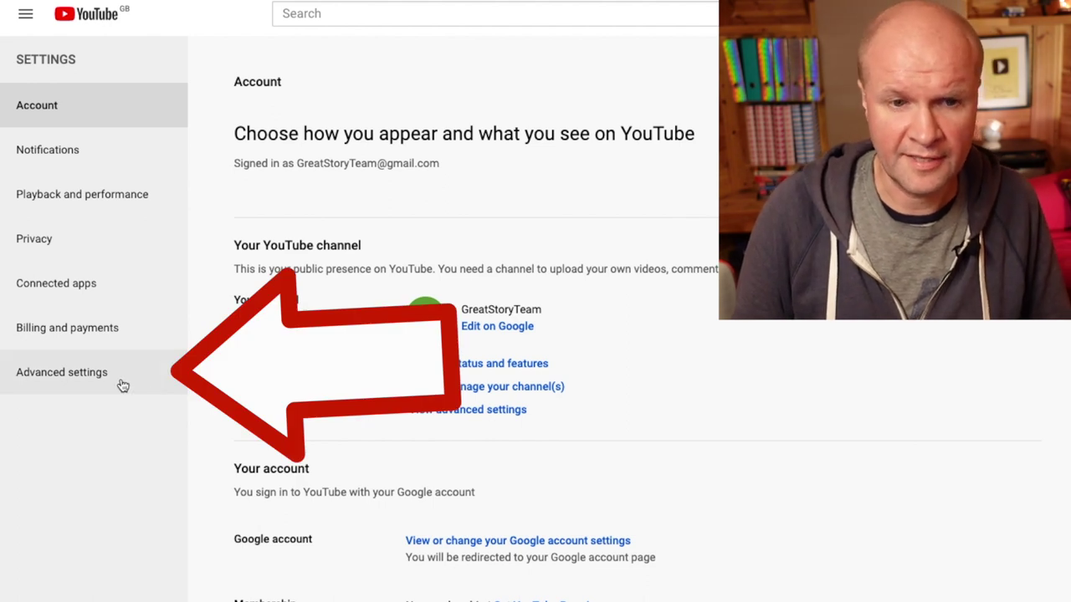
left_click(84, 375)
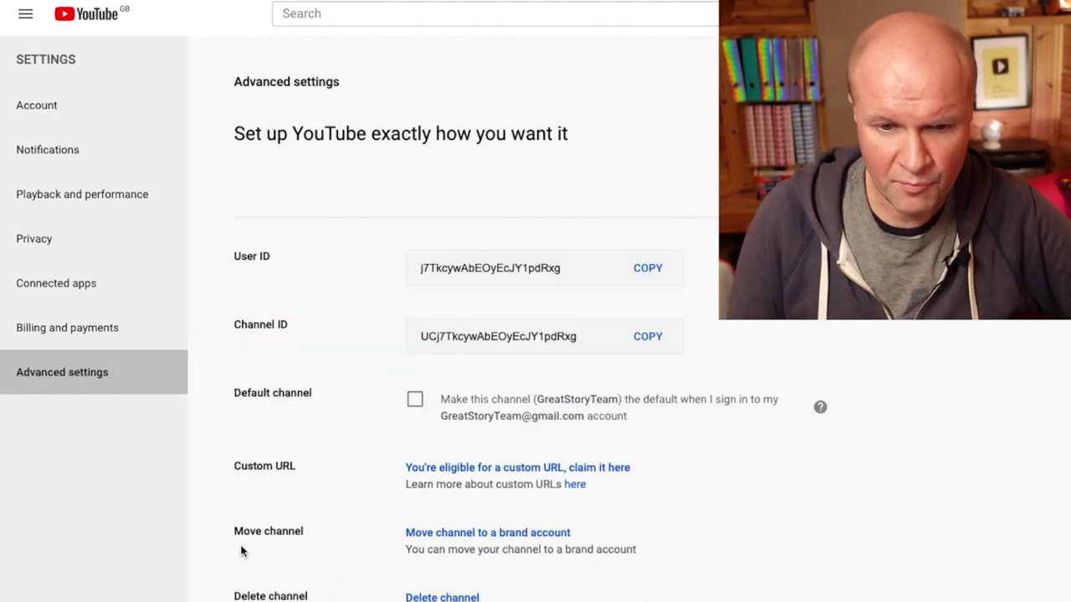
left_click(560, 536)
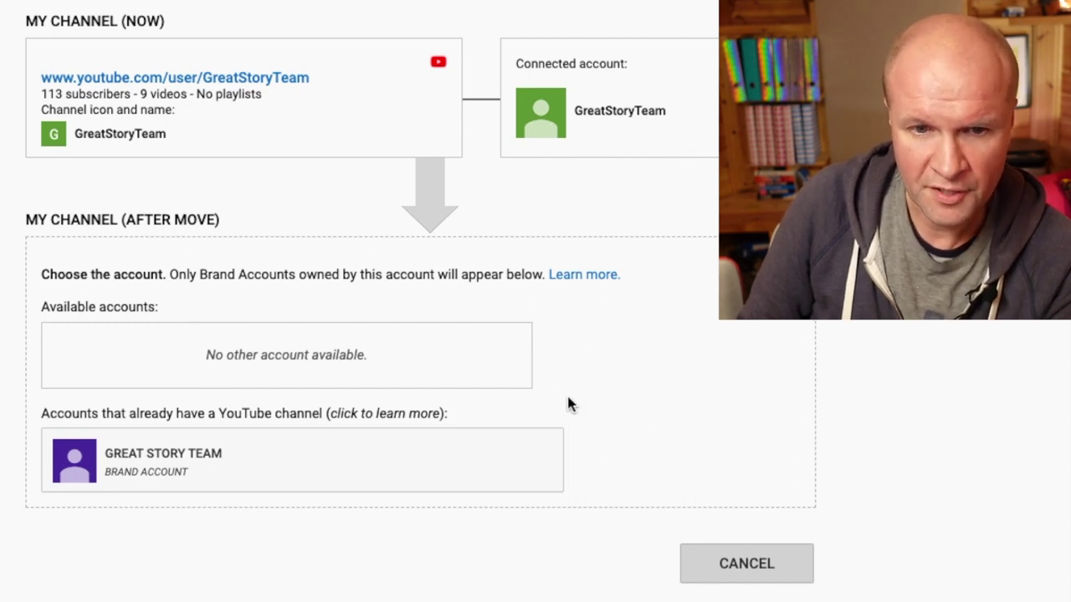
- Pick the Great Story Team Brand Account as destination and confirm moving the channel
left_click(348, 491)
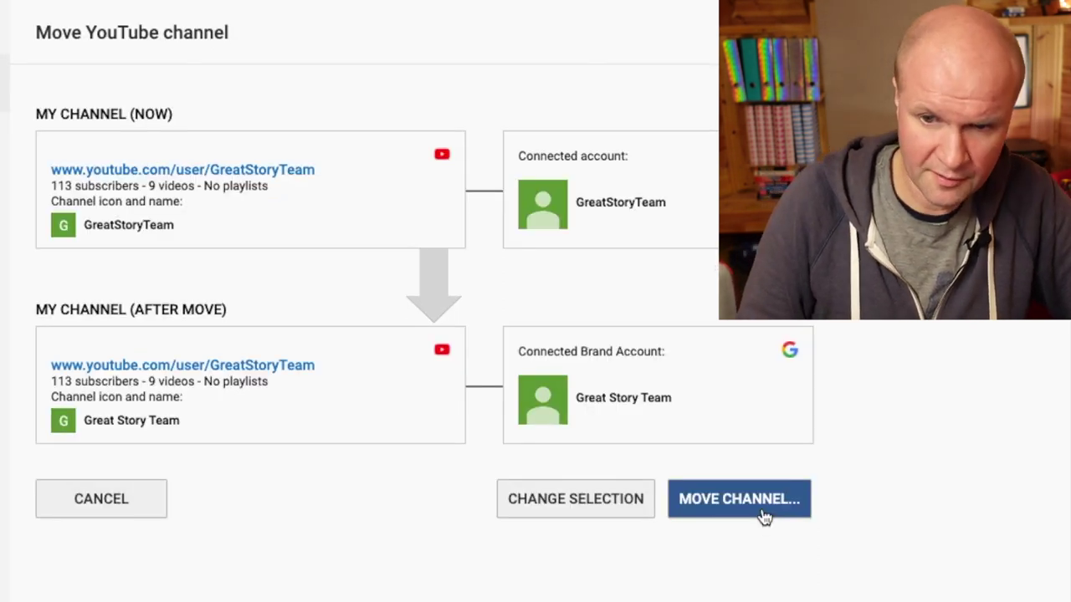
left_click(763, 518)
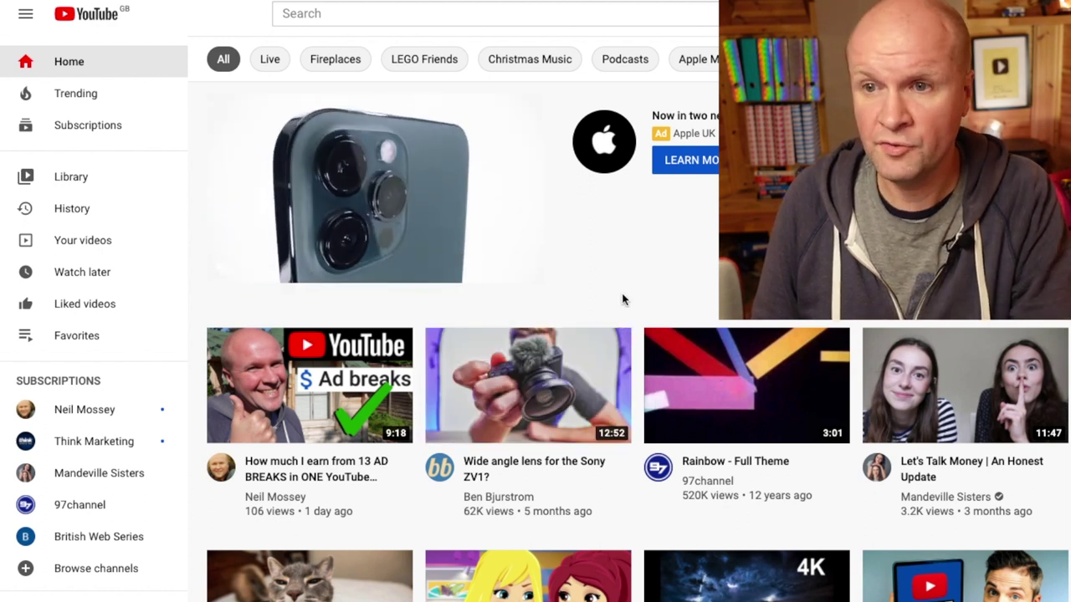
- Comment 'Do I still exist as a channel? … Wish me luck...' on the 13 ad breaks video and like it
left_click(361, 481)
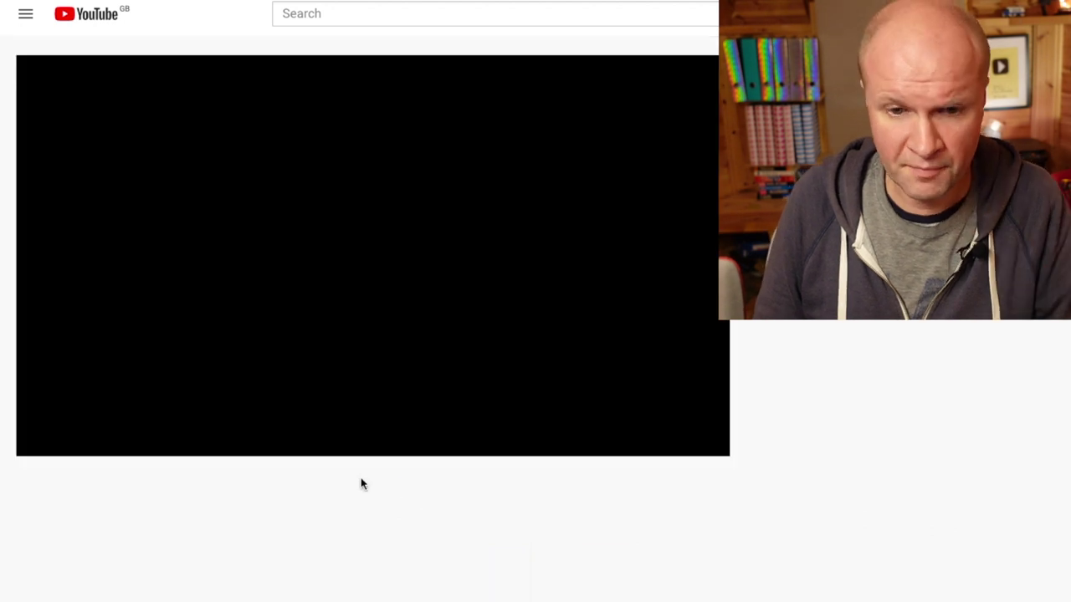
scroll(361, 483, "down", 4)
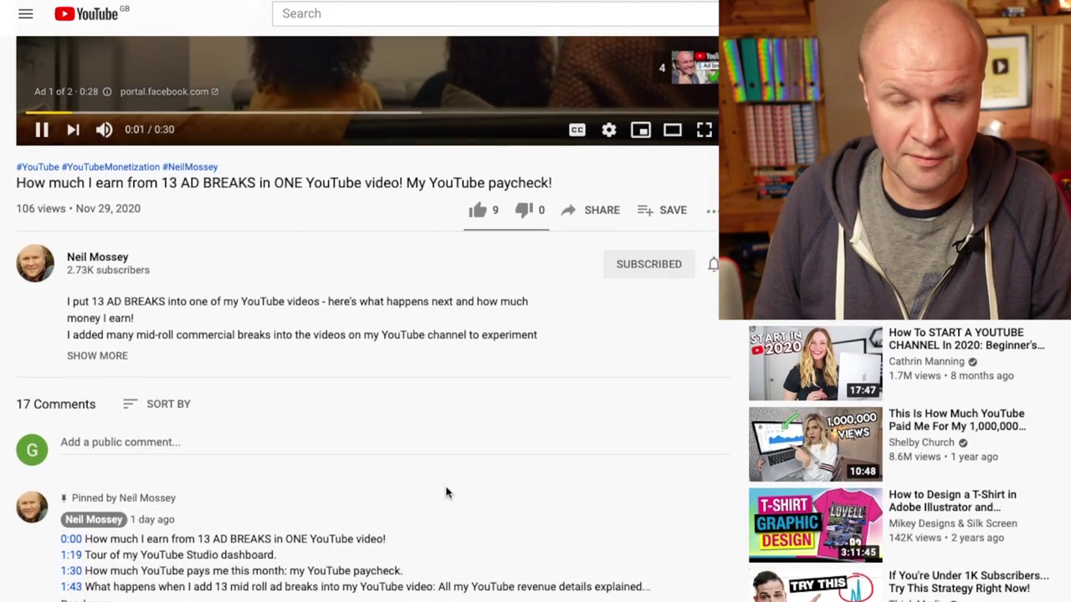
left_click(206, 443)
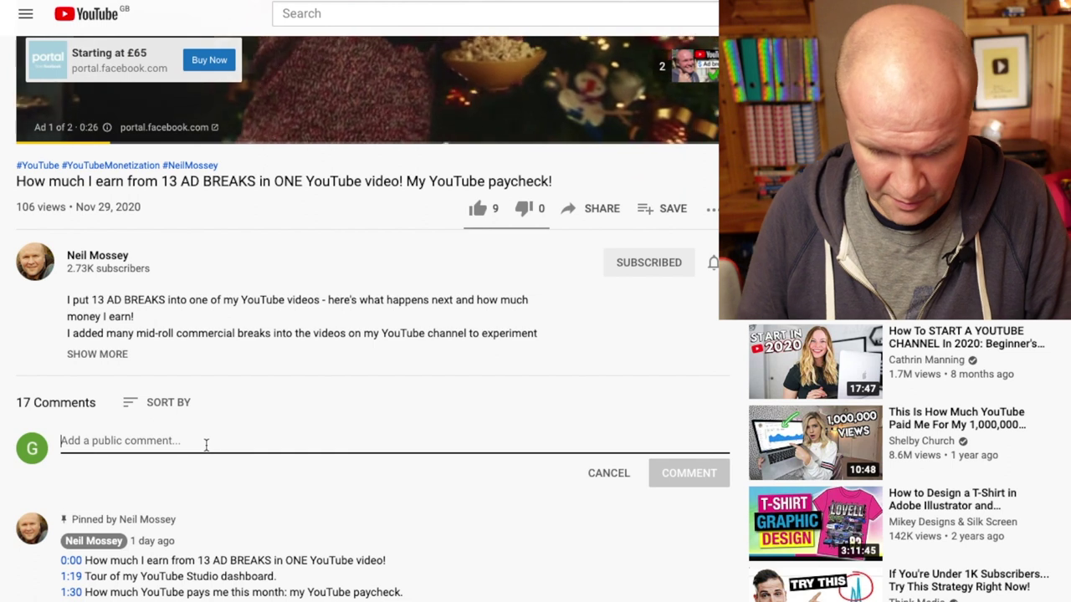
type("Do")
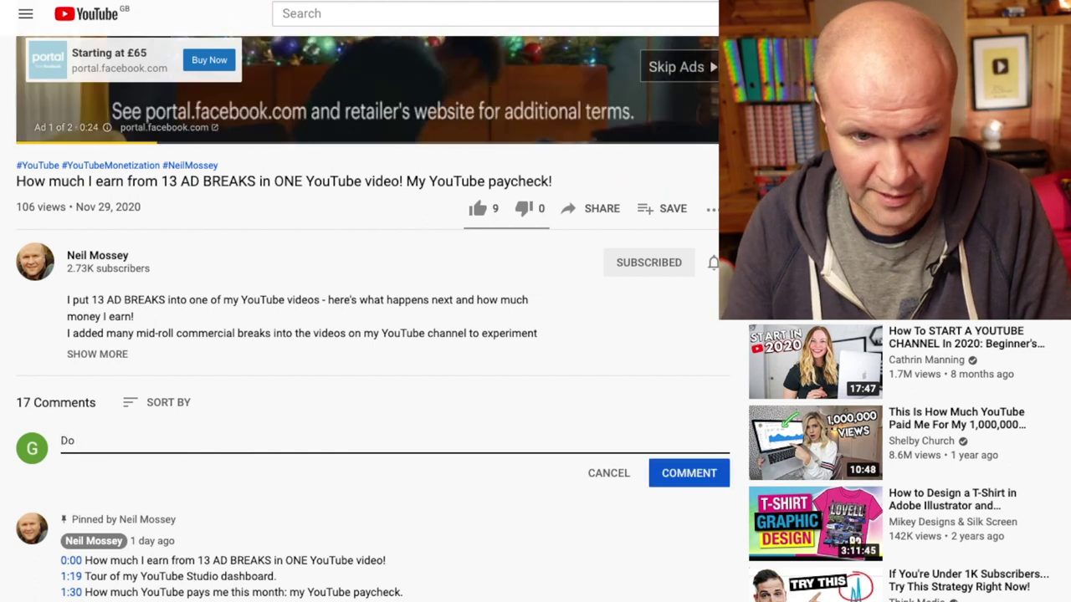
type("I still exist as a channel?")
key("Return")
type("I'm moving my channel - this channel - to a brand account.")
key("Return")
type("Wish")
type(" me luck...")
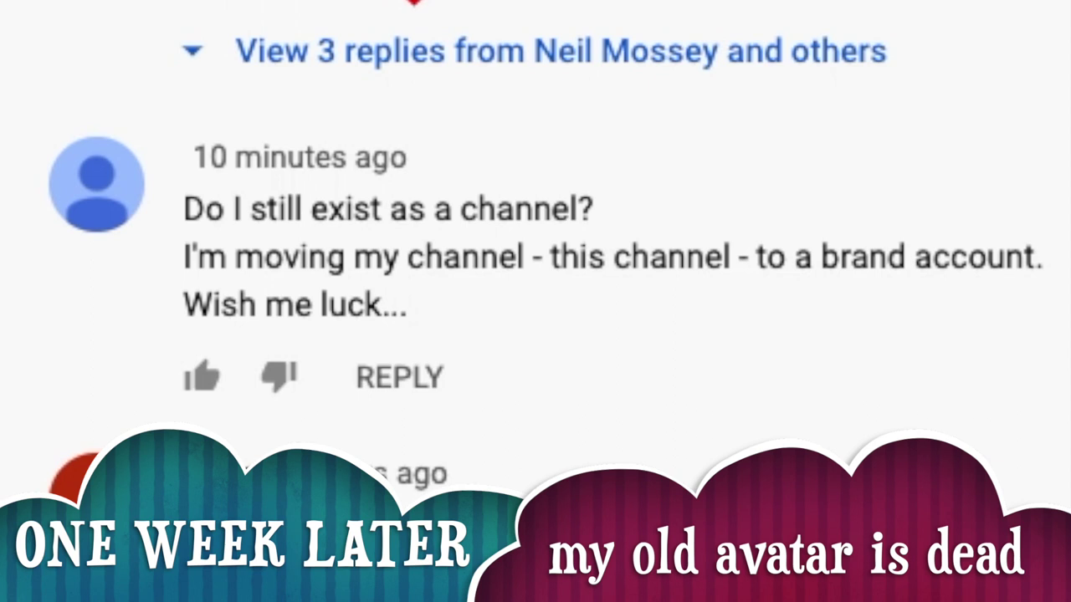
left_click(201, 378)
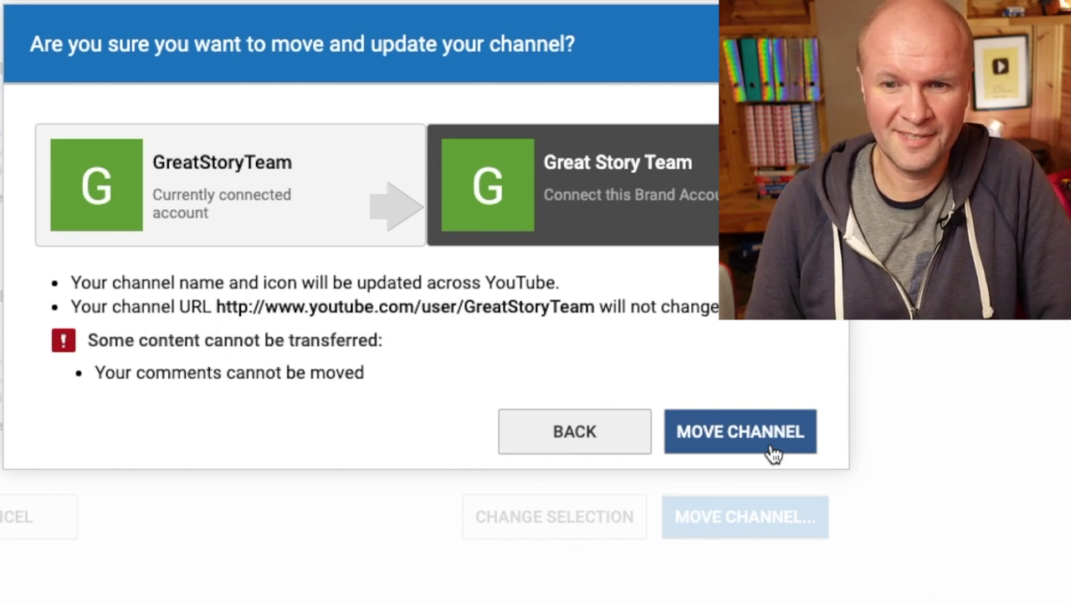
- Confirm MOVE CHANNEL to transfer the channel to the Great Story Team brand account
left_click(773, 453)
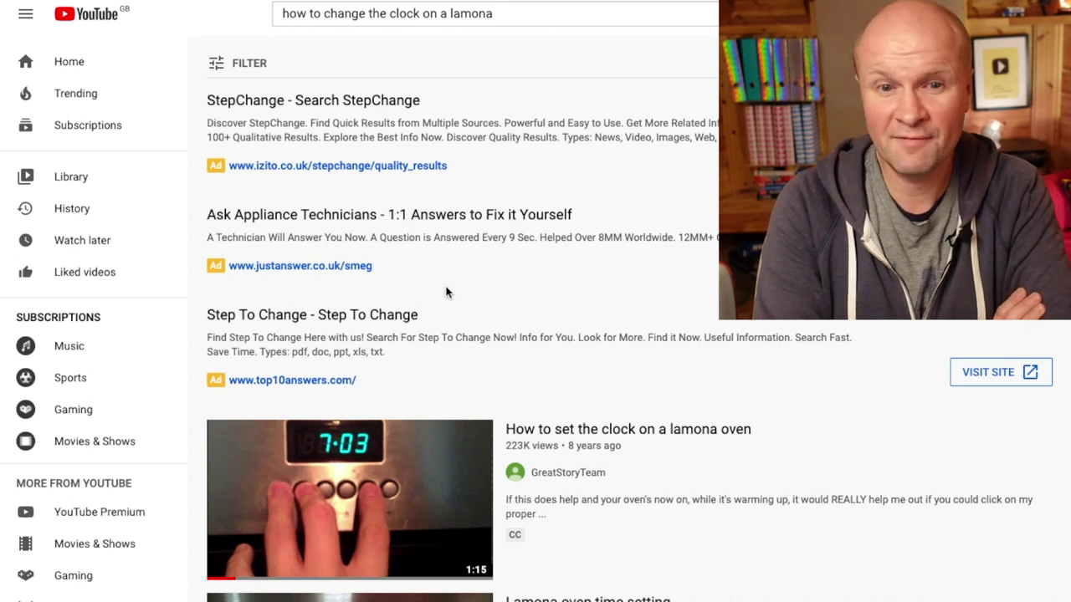
- Open the Lamona oven clock video and follow its Great Story Team channel link
left_click(584, 441)
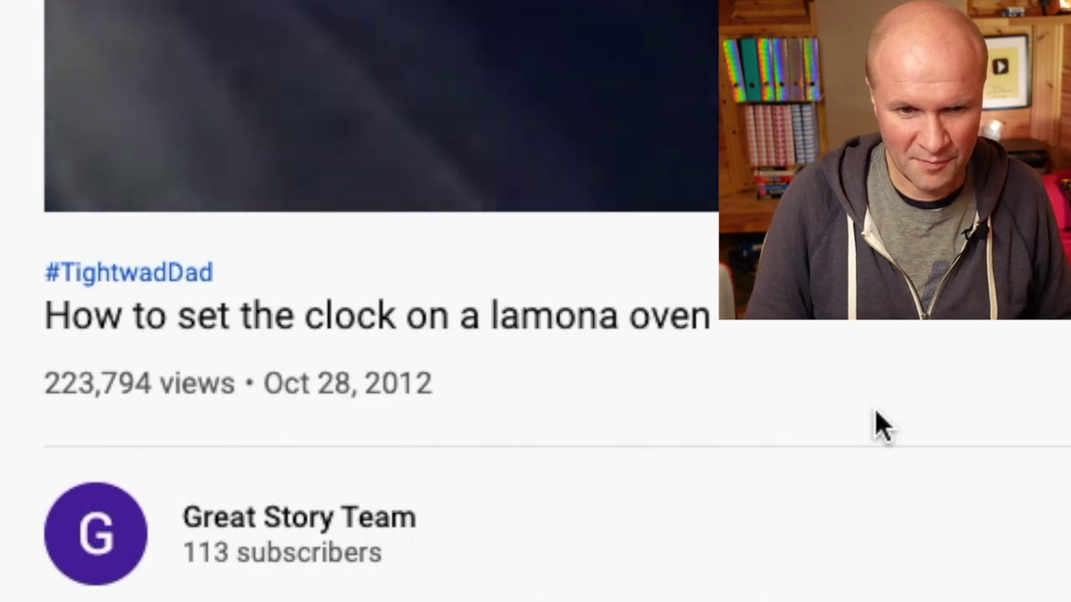
scroll(875, 410, "down", 4)
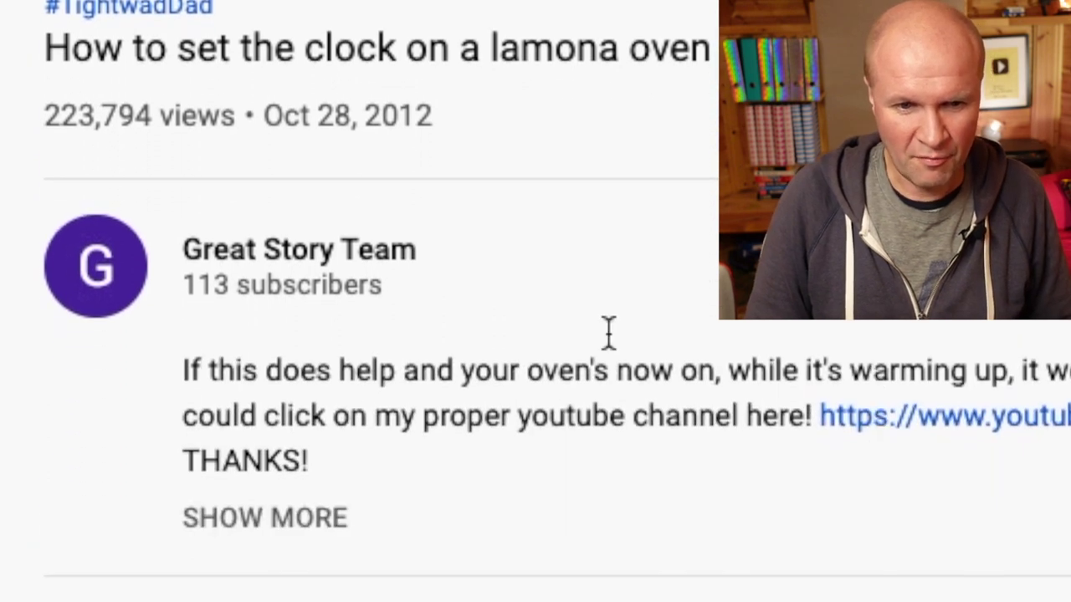
left_click(361, 256)
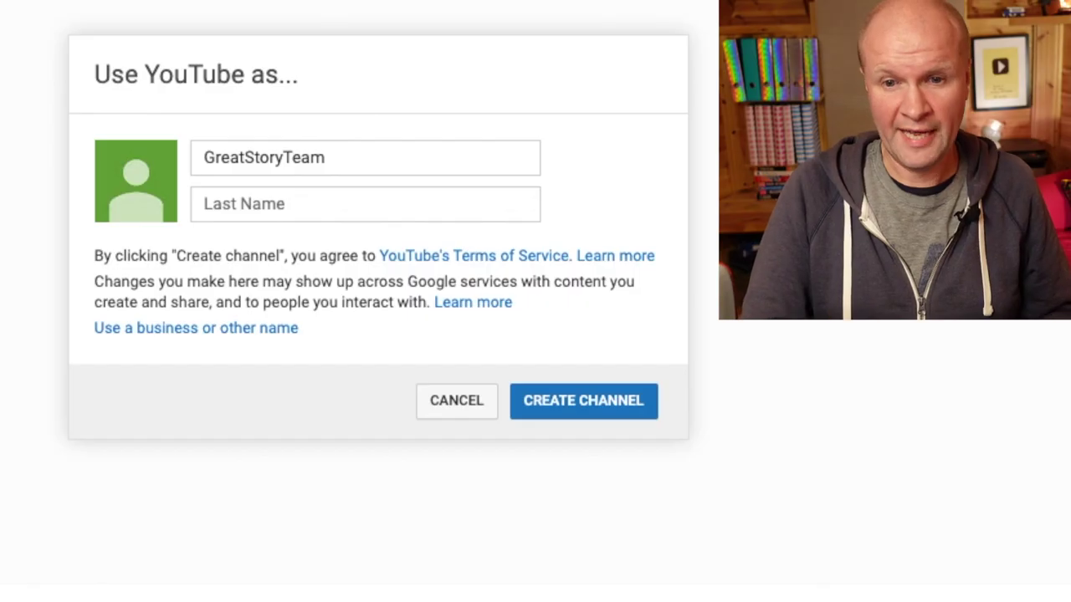
- Cancel channel creation and switch accounts to use YouTube as Great Story Team
left_click(484, 410)
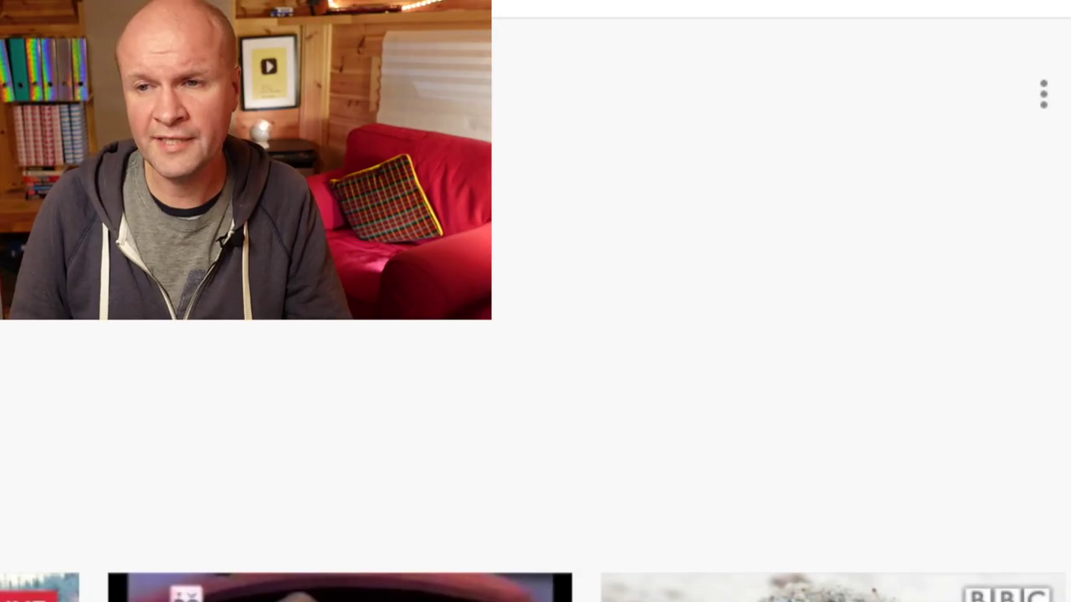
left_click(1038, 13)
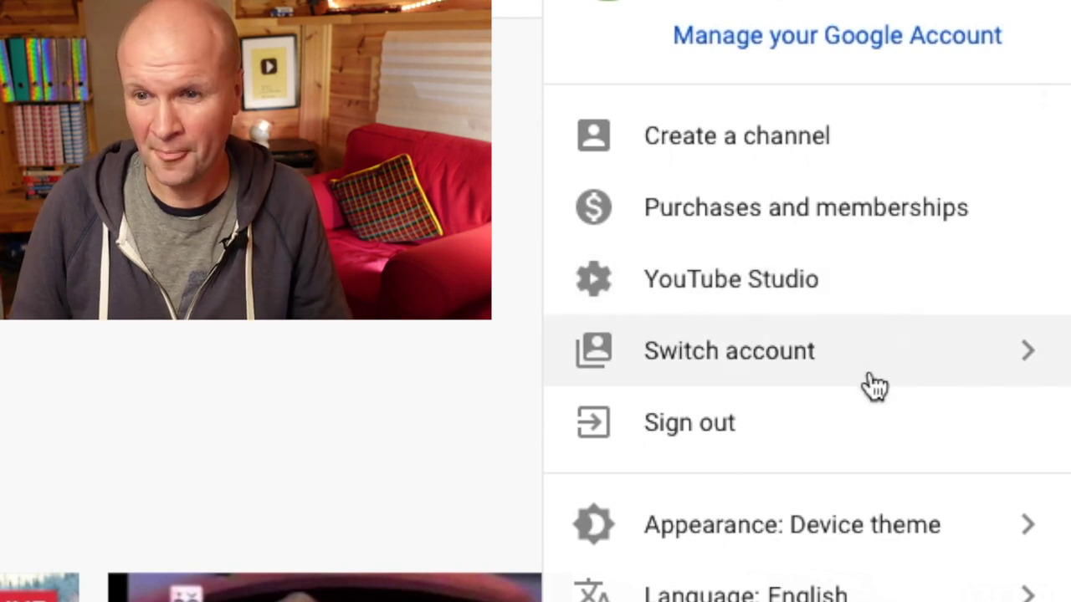
left_click(848, 427)
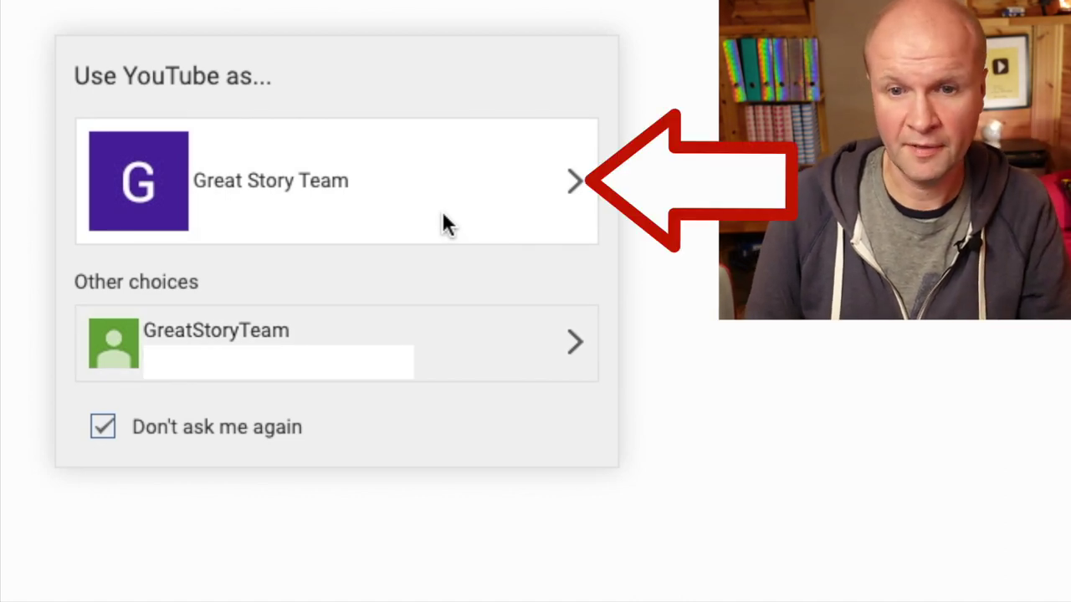
left_click(443, 219)
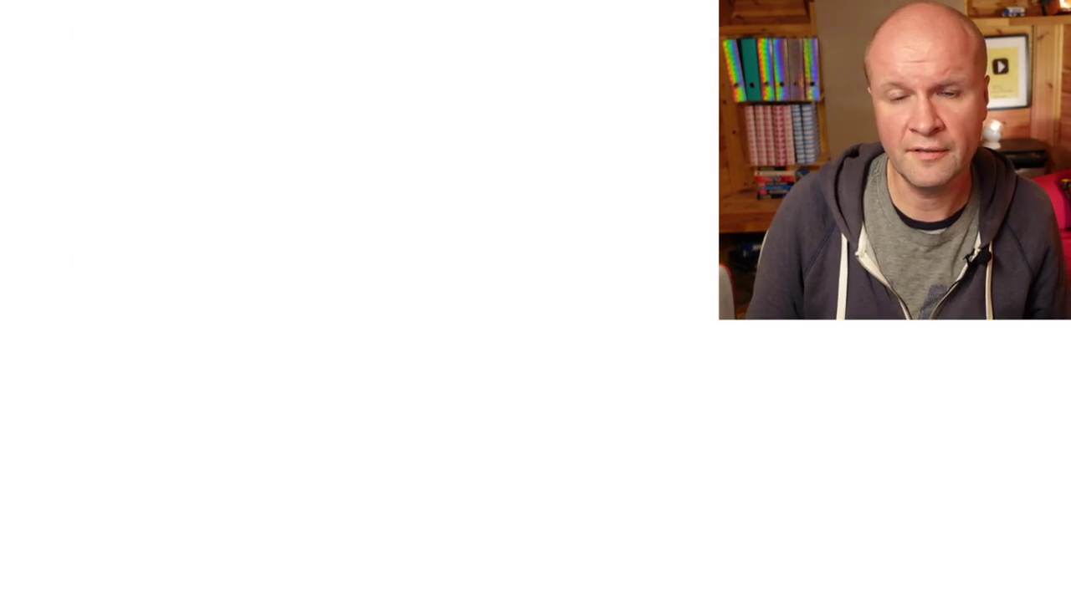
left_click(552, 379)
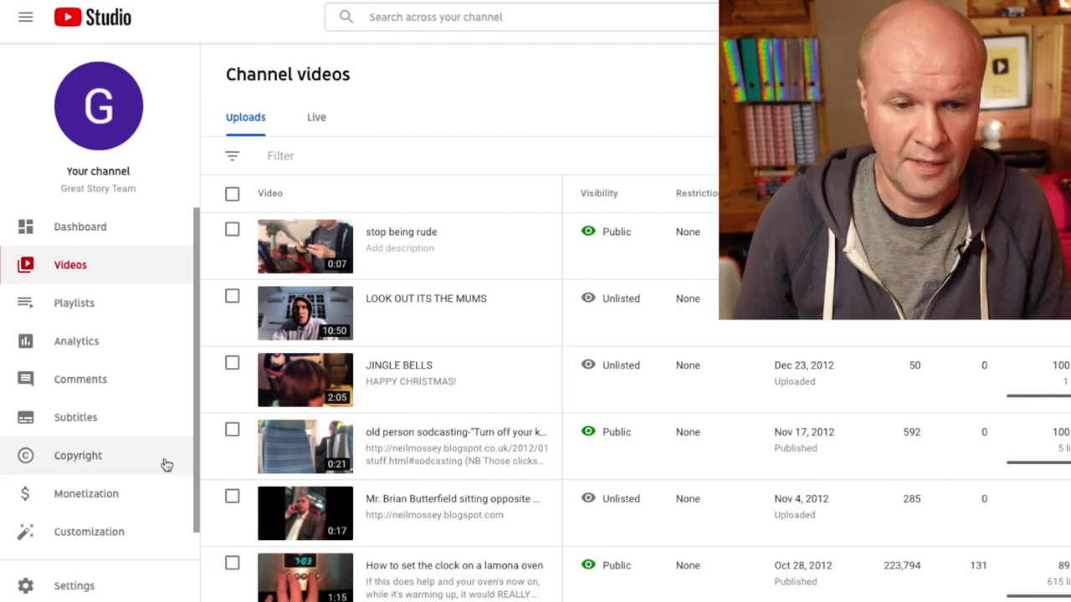
left_click(130, 533)
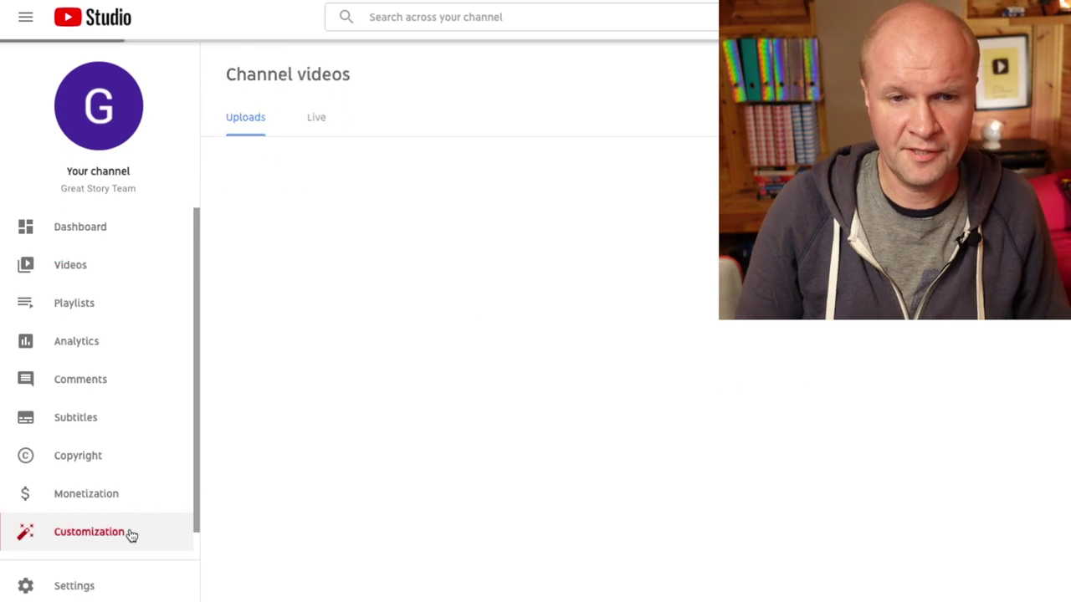
left_click(395, 120)
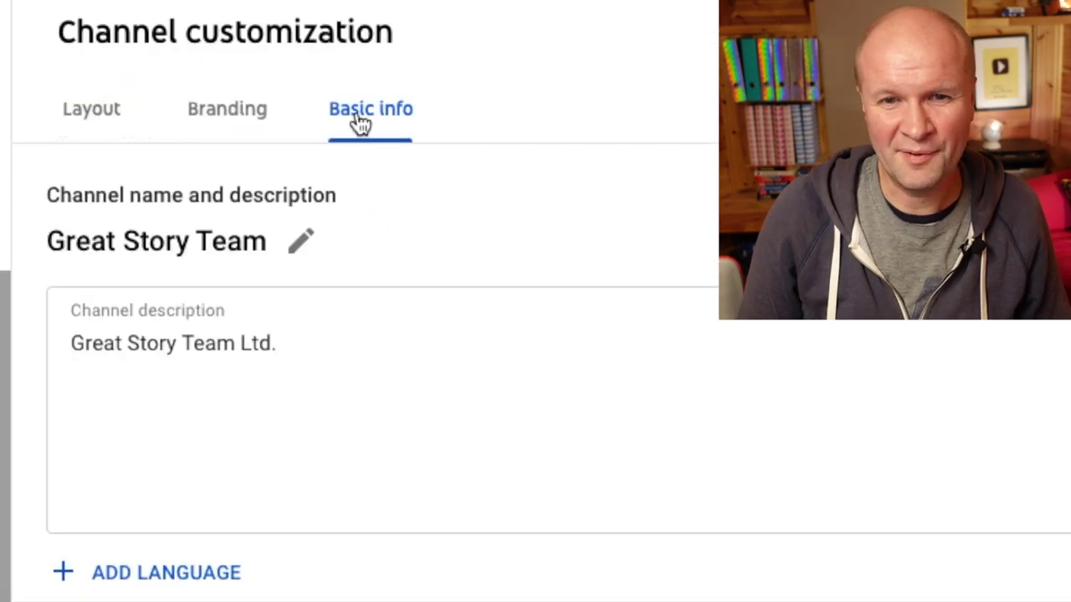
left_click(301, 244)
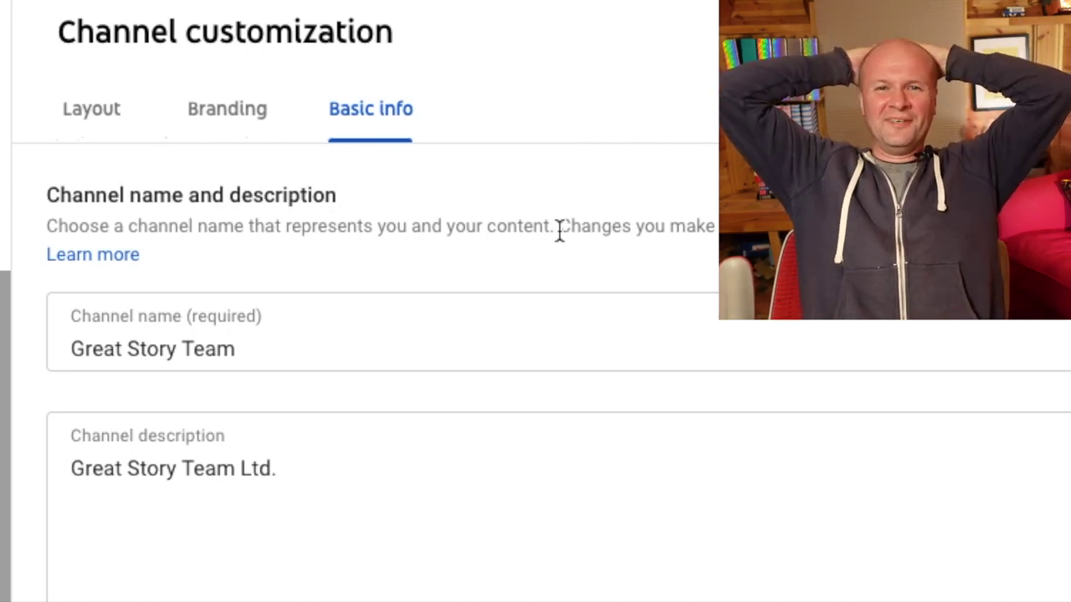
left_click(378, 351)
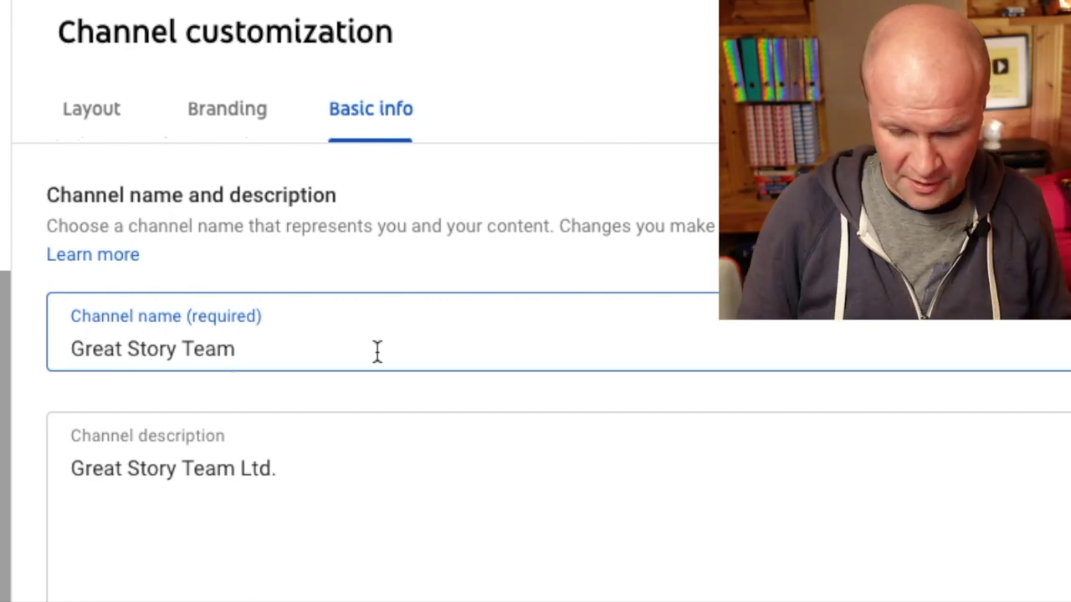
type("3456789")
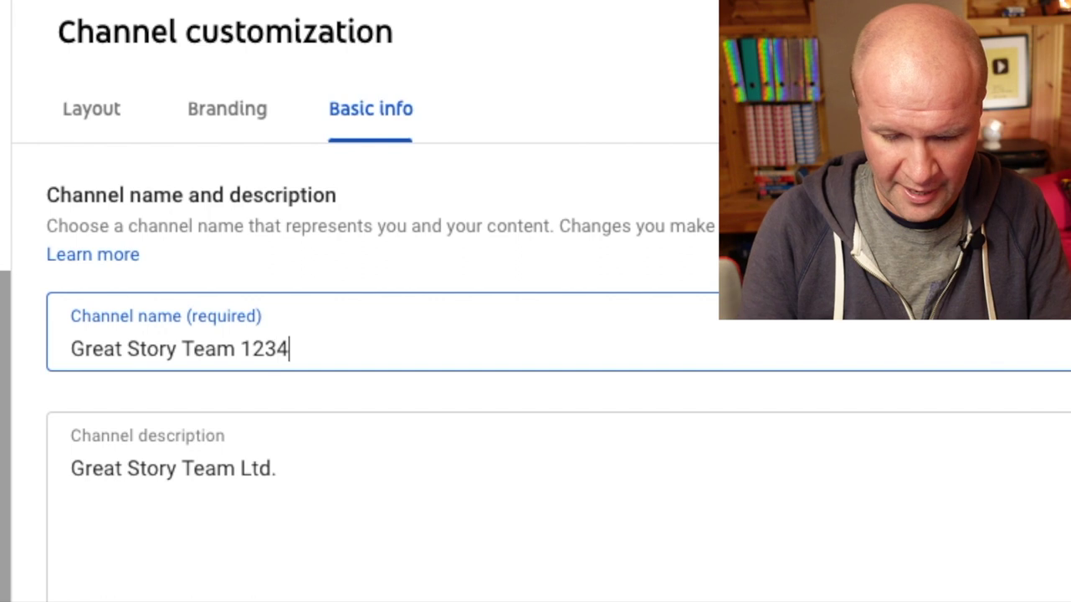
type("112345678901234567890123456")
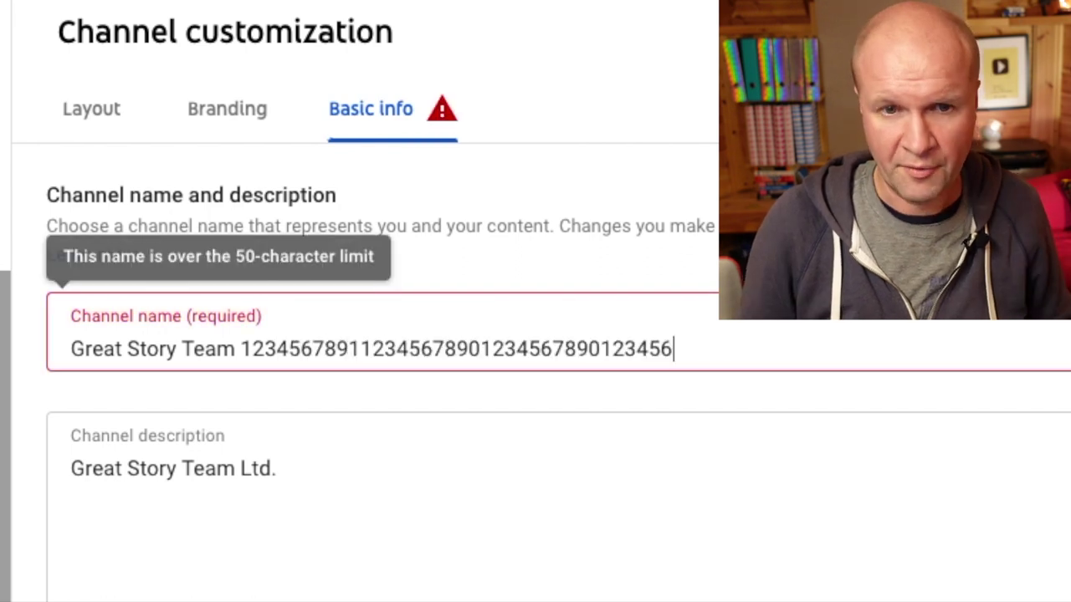